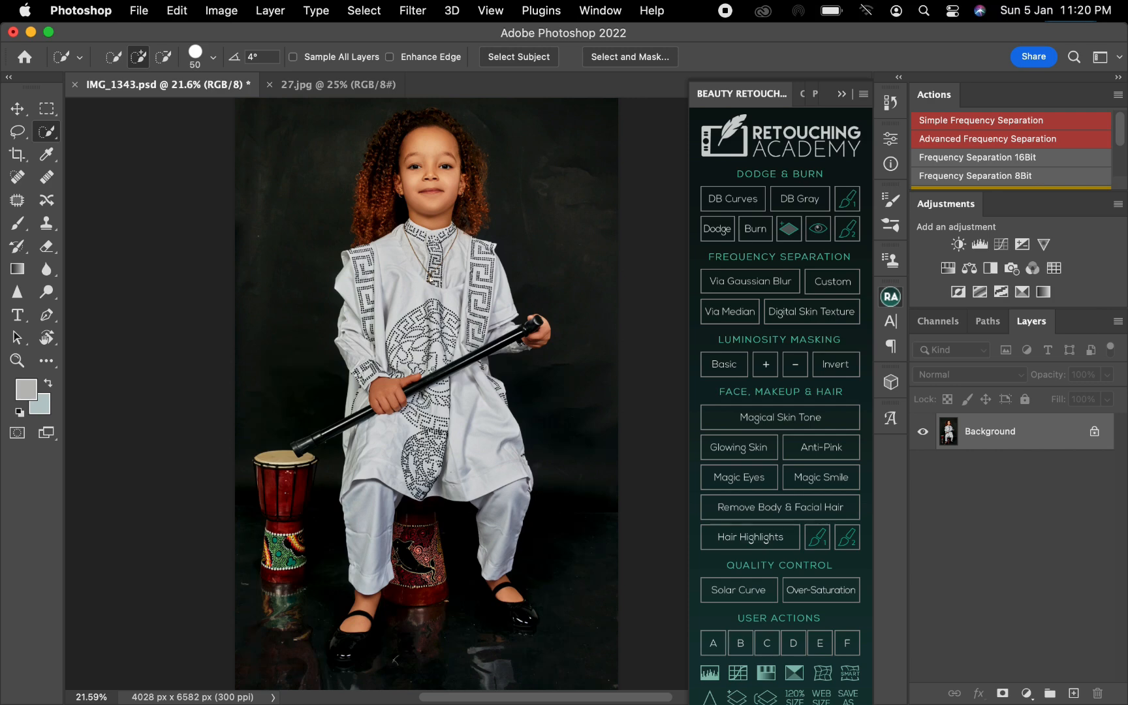
# Duplicate the Background layer and place the copy into a new group.
pyautogui.press('super+space')
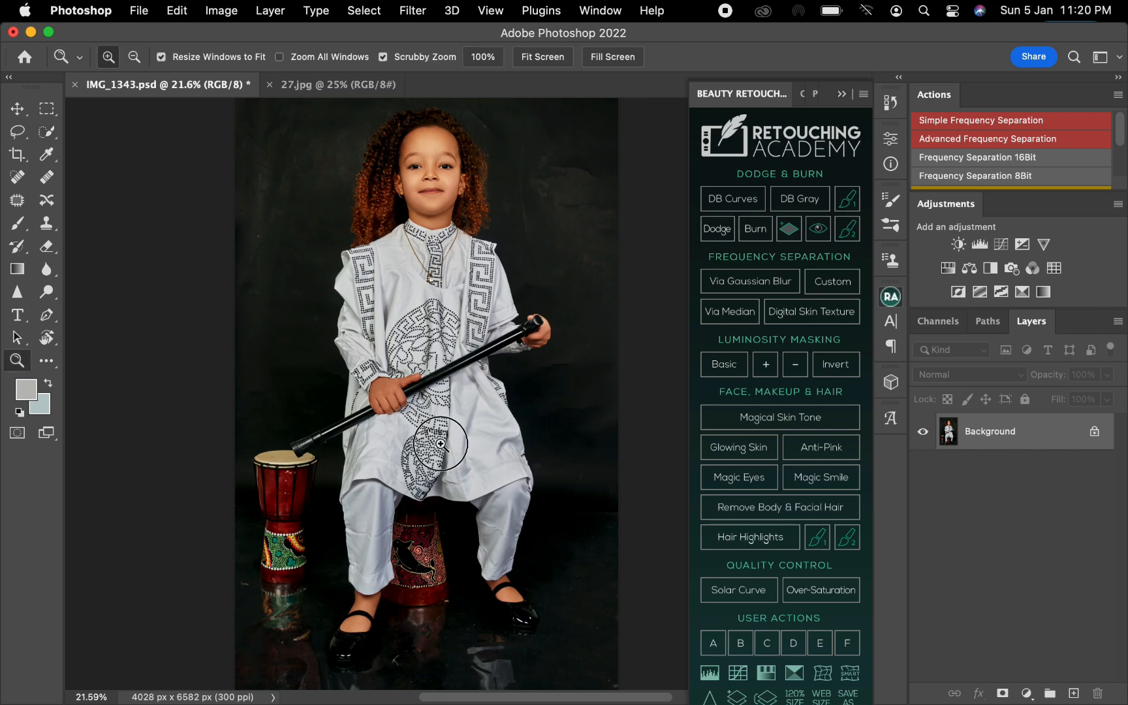
pyautogui.moveTo(438, 445); pyautogui.dragTo(410, 446)
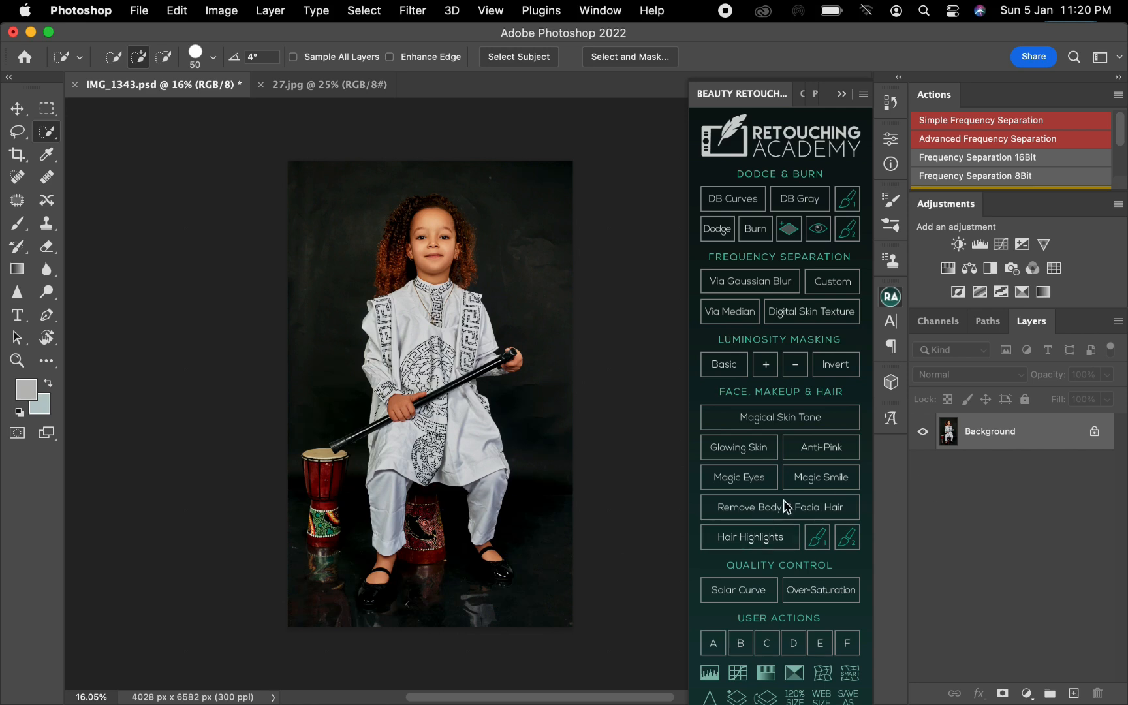
pyautogui.moveTo(978, 444); pyautogui.dragTo(1073, 693)
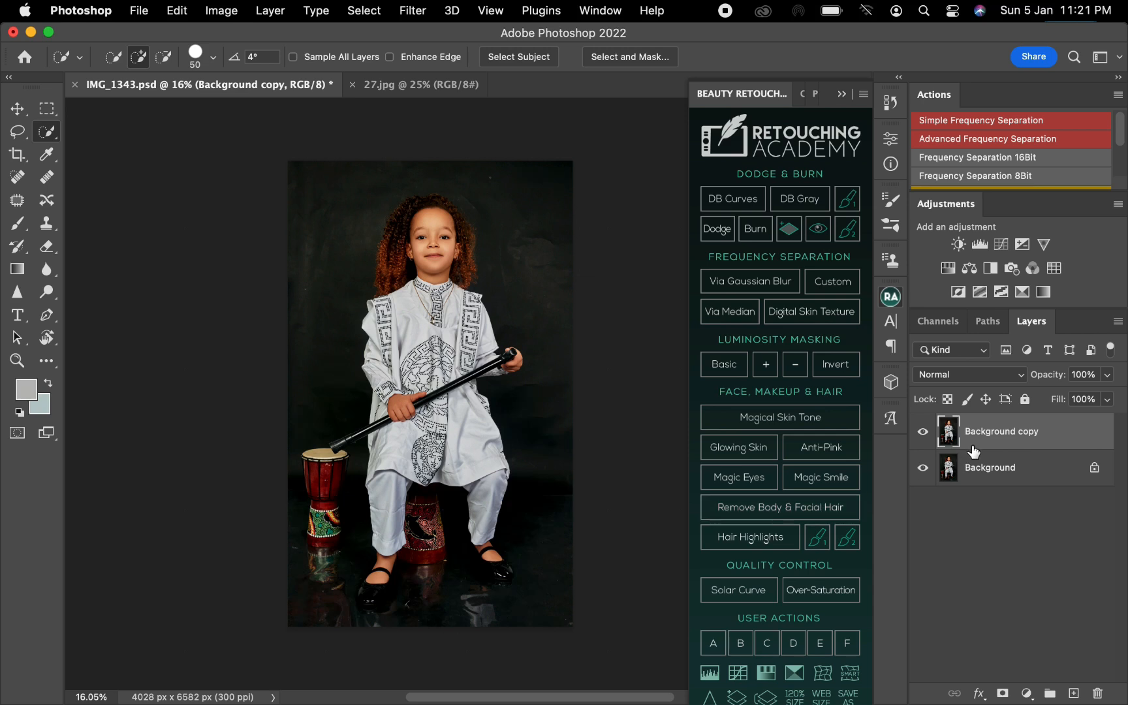
pyautogui.moveTo(1045, 440); pyautogui.dragTo(1050, 691)
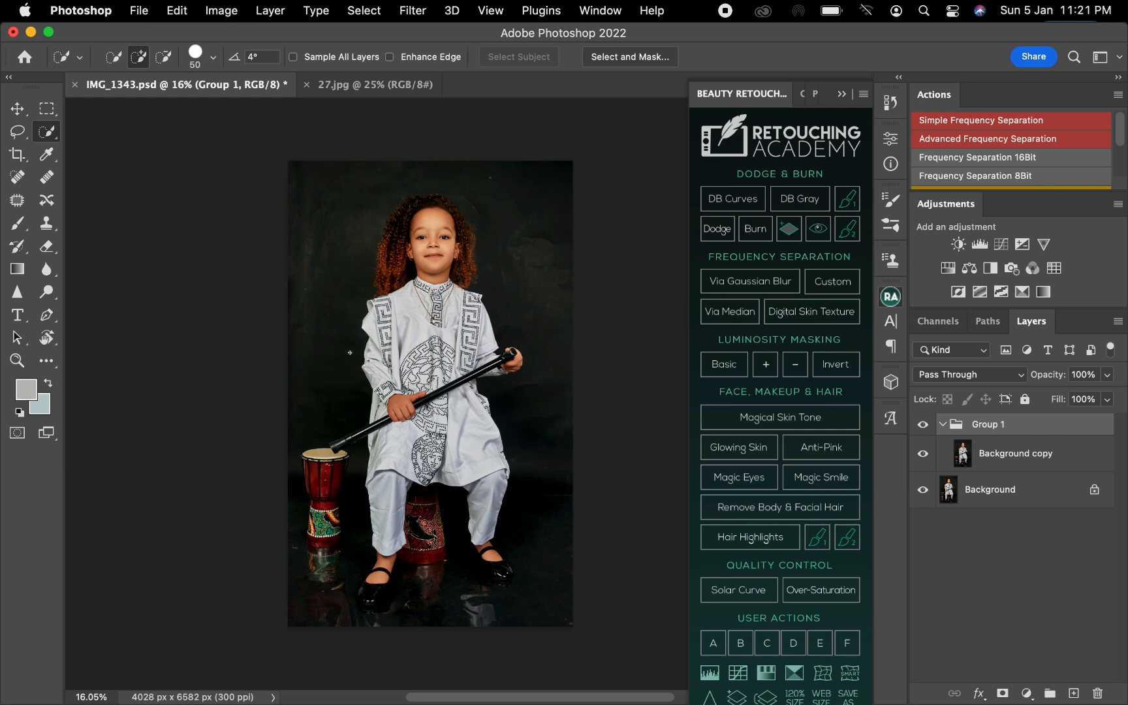
# Select the child as the subject and add a layer mask to Group 1 from that selection.
pyautogui.rightClick(393, 323)
pyautogui.press('Escape')
pyautogui.click(955, 258)
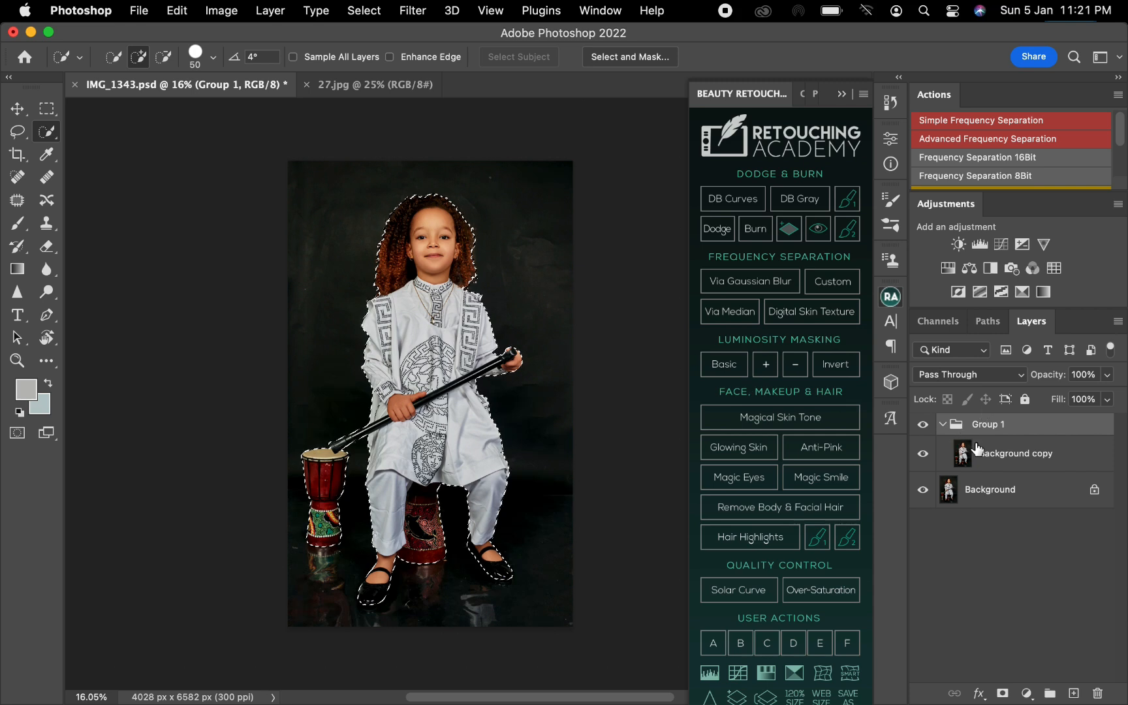
pyautogui.click(1003, 693)
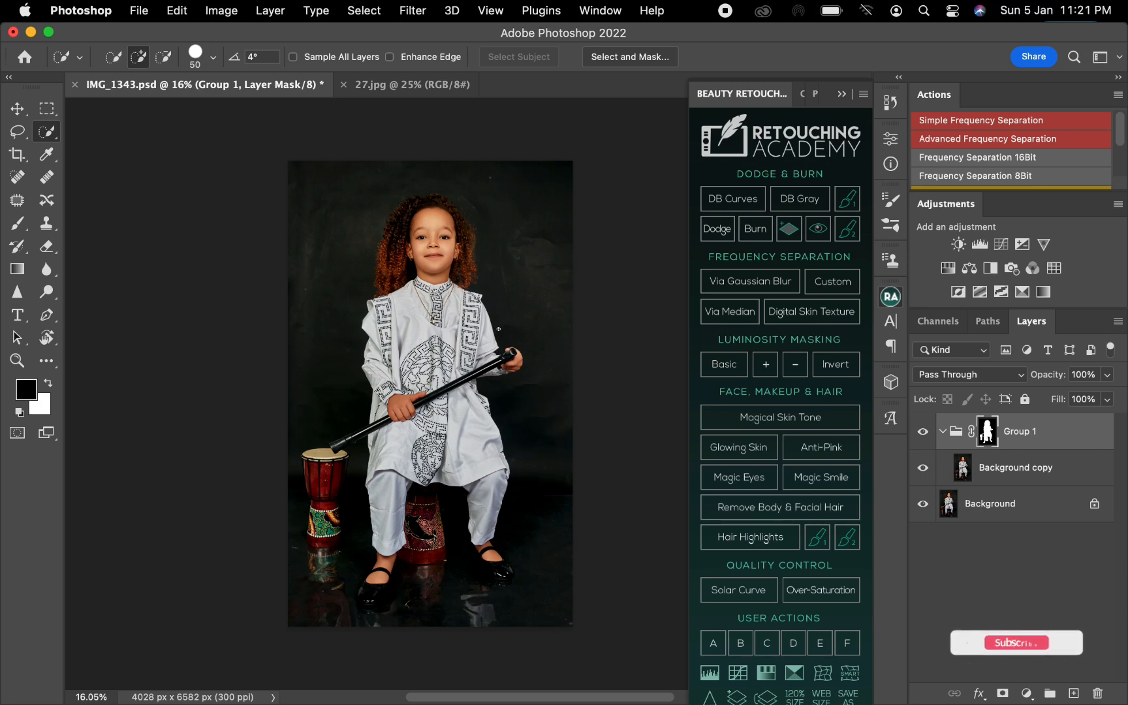
pyautogui.click(958, 245)
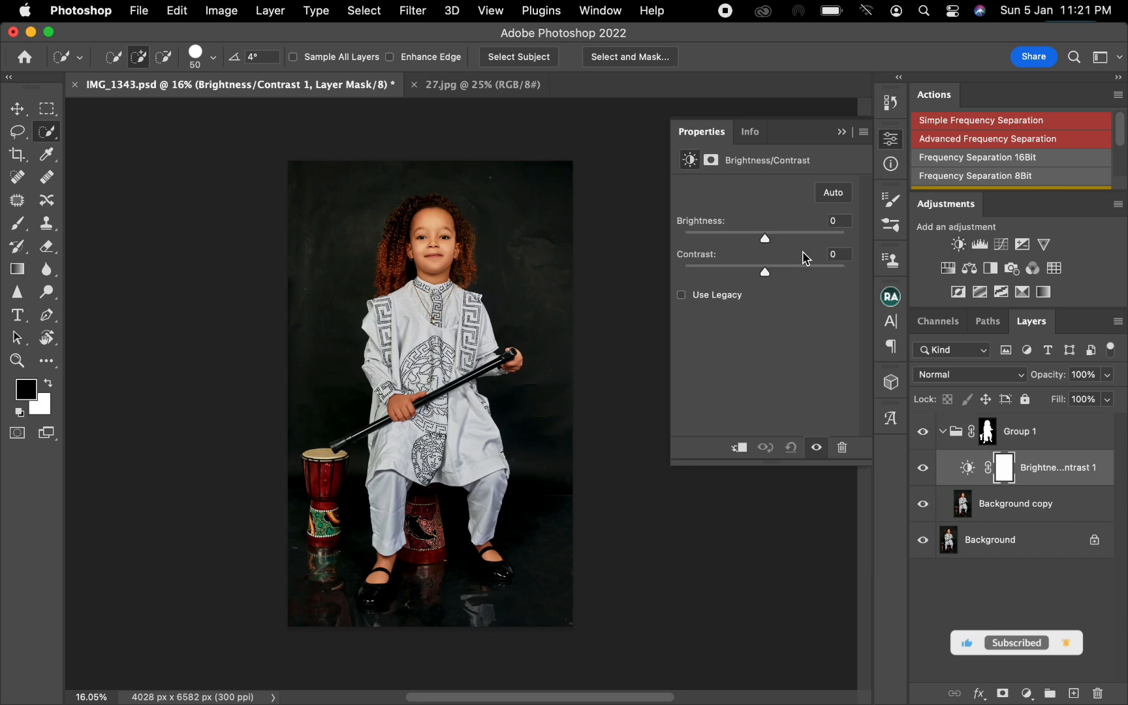
pyautogui.click(794, 235)
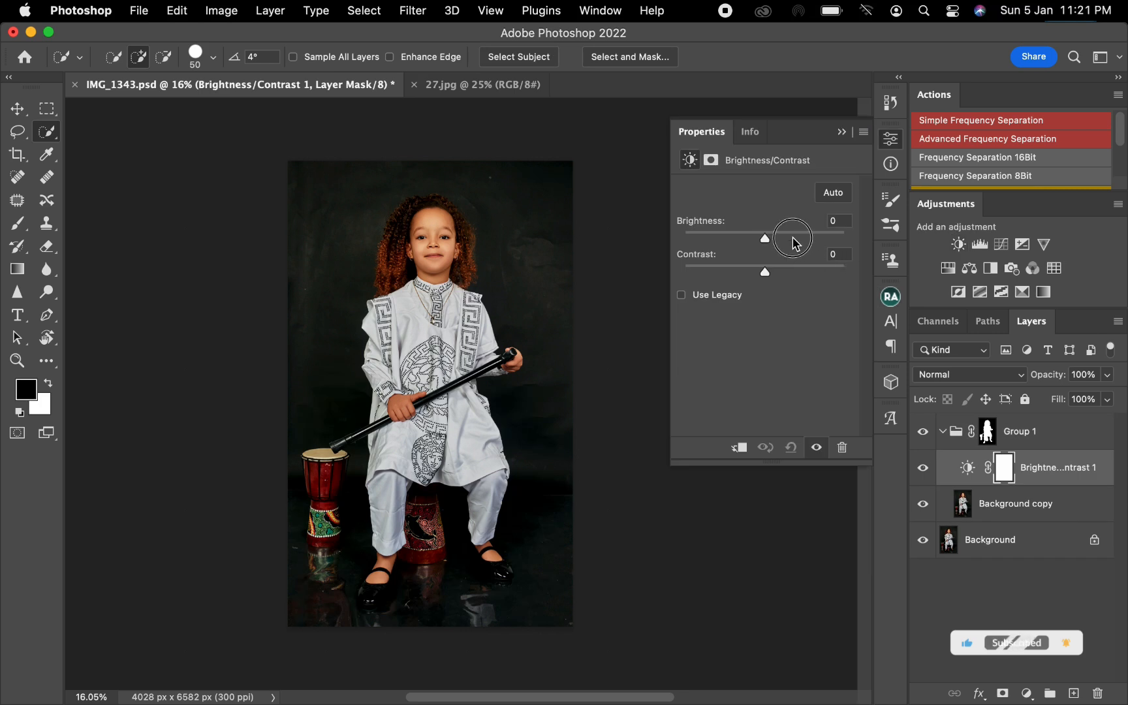
pyautogui.click(841, 132)
pyautogui.press('super+z')
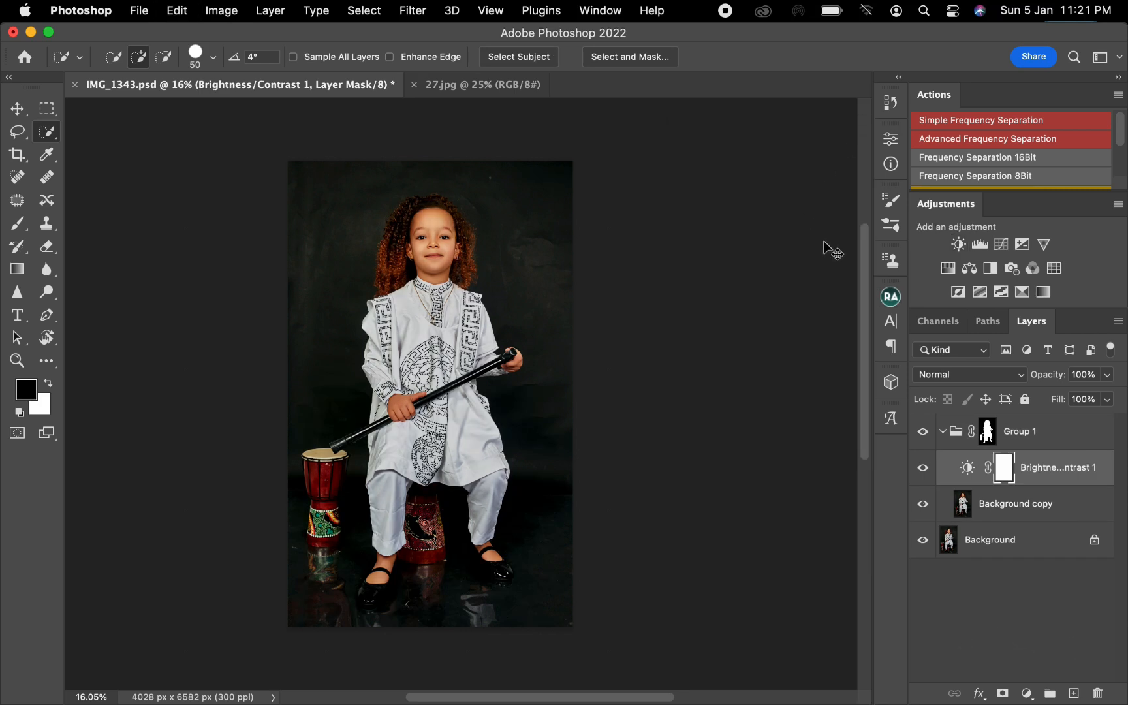
pyautogui.press('super+z')
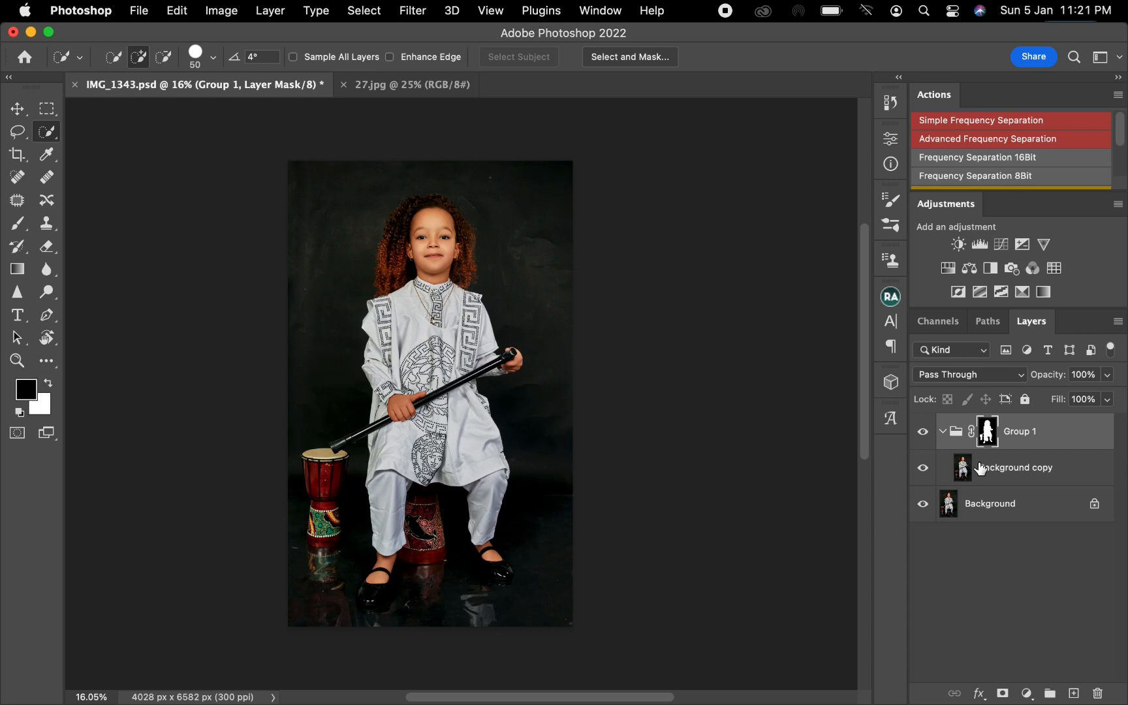
# Invert Group 1's mask and make Background copy the active layer.
pyautogui.press('super+i')
pyautogui.click(999, 468)
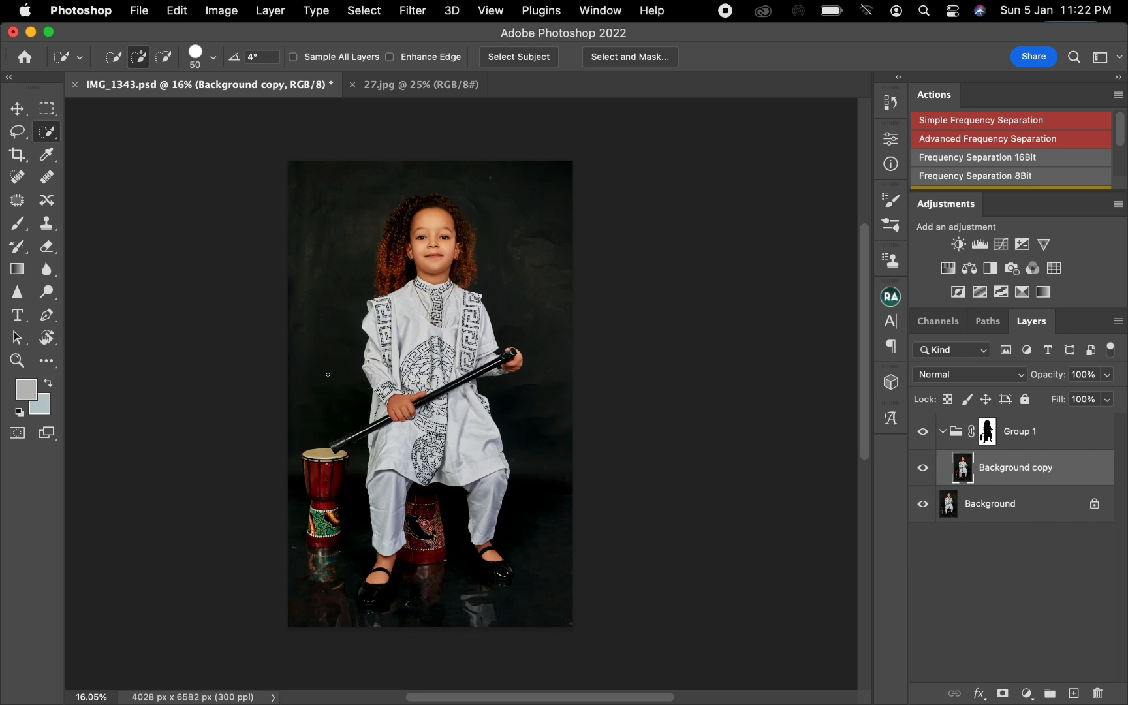
# Draw a rectangular marquee selection covering the backdrop wall down to the floor line.
pyautogui.press('m')
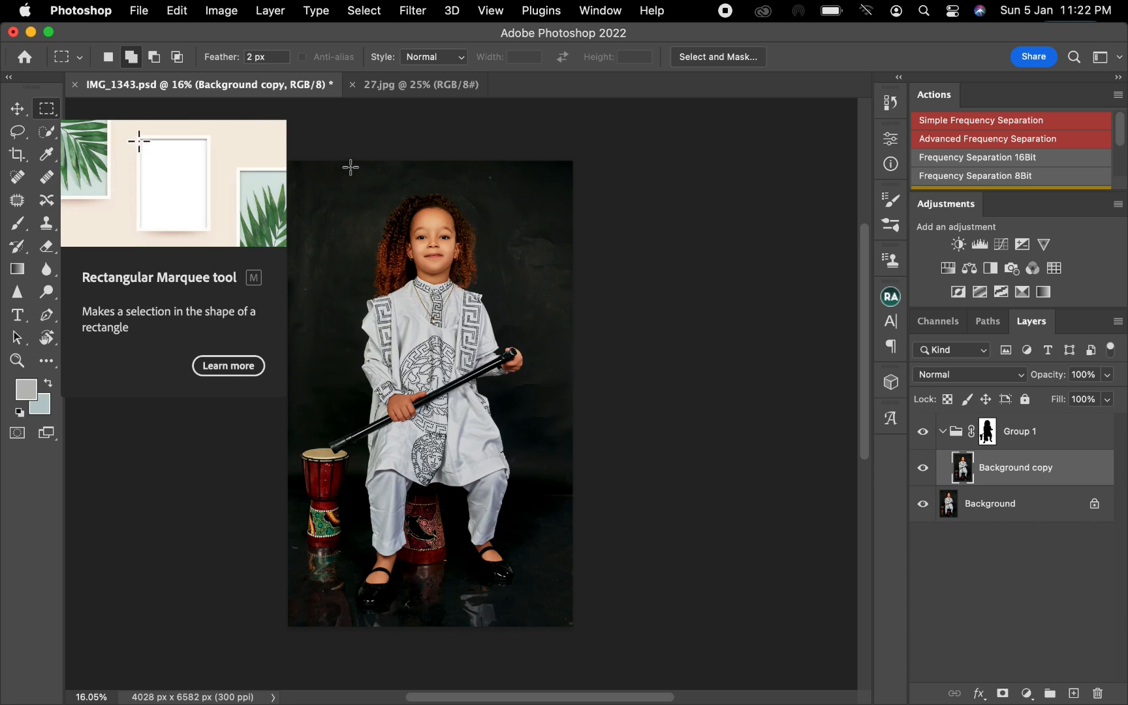
pyautogui.moveTo(587, 156); pyautogui.dragTo(277, 476)
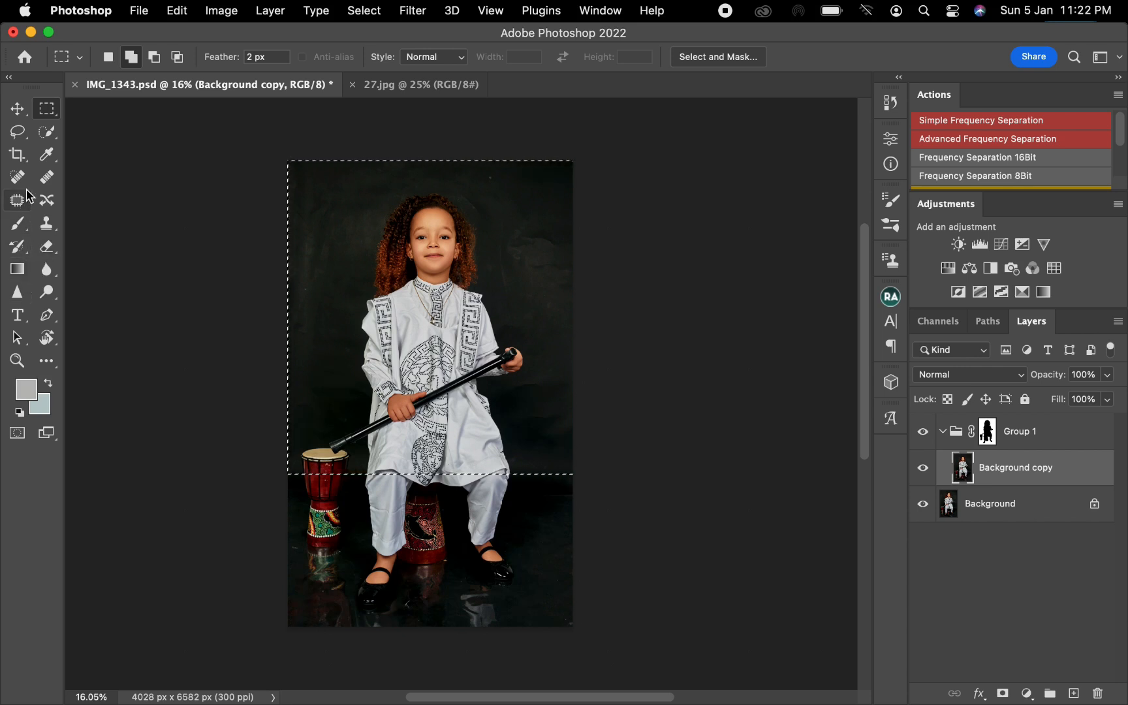
# Sample the dark floor colour and add a Solid Color fill layer of 000000 over the selected backdrop.
pyautogui.click(46, 154)
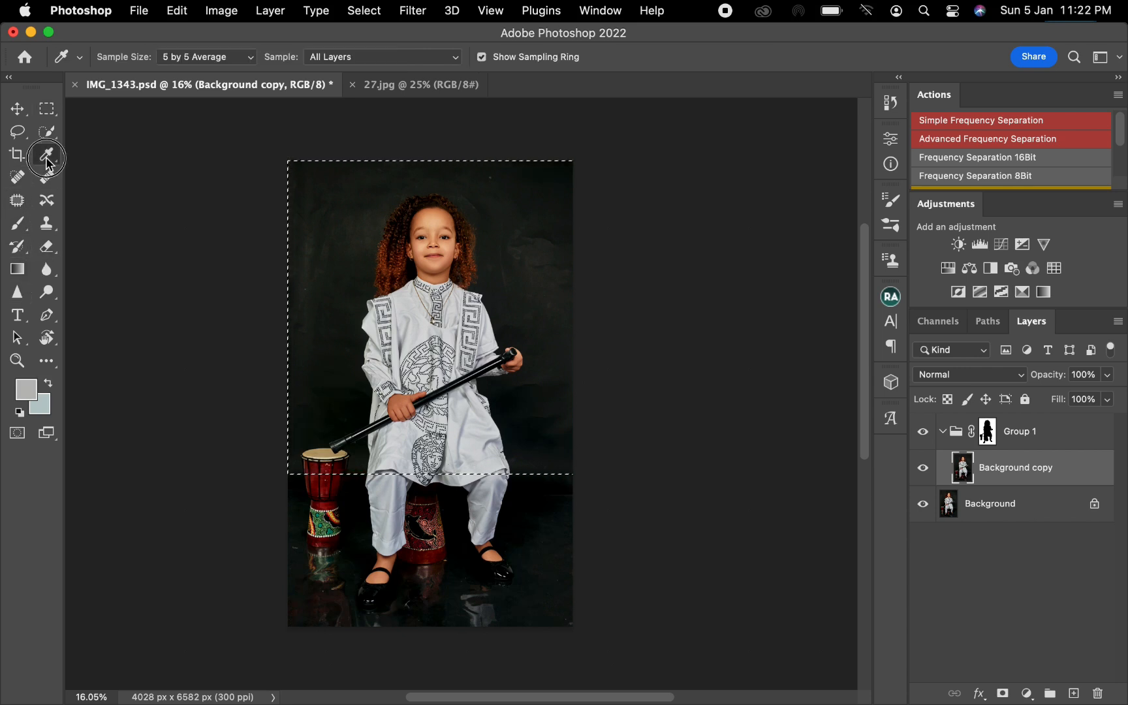
pyautogui.click(527, 502)
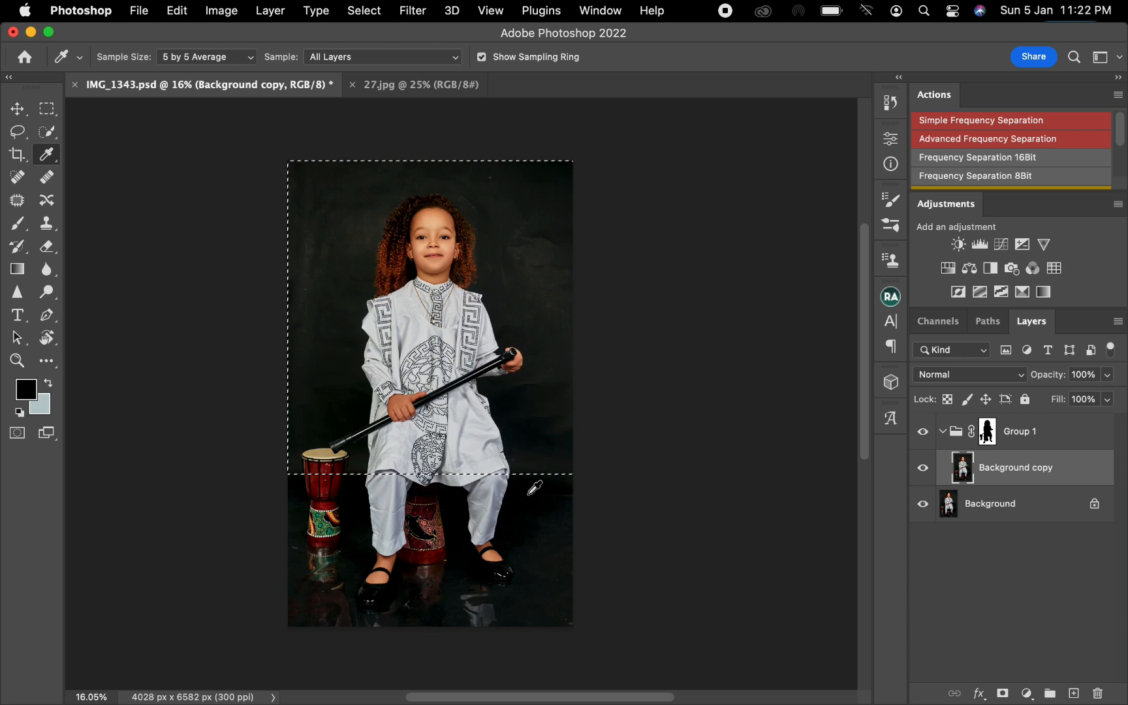
pyautogui.click(1027, 692)
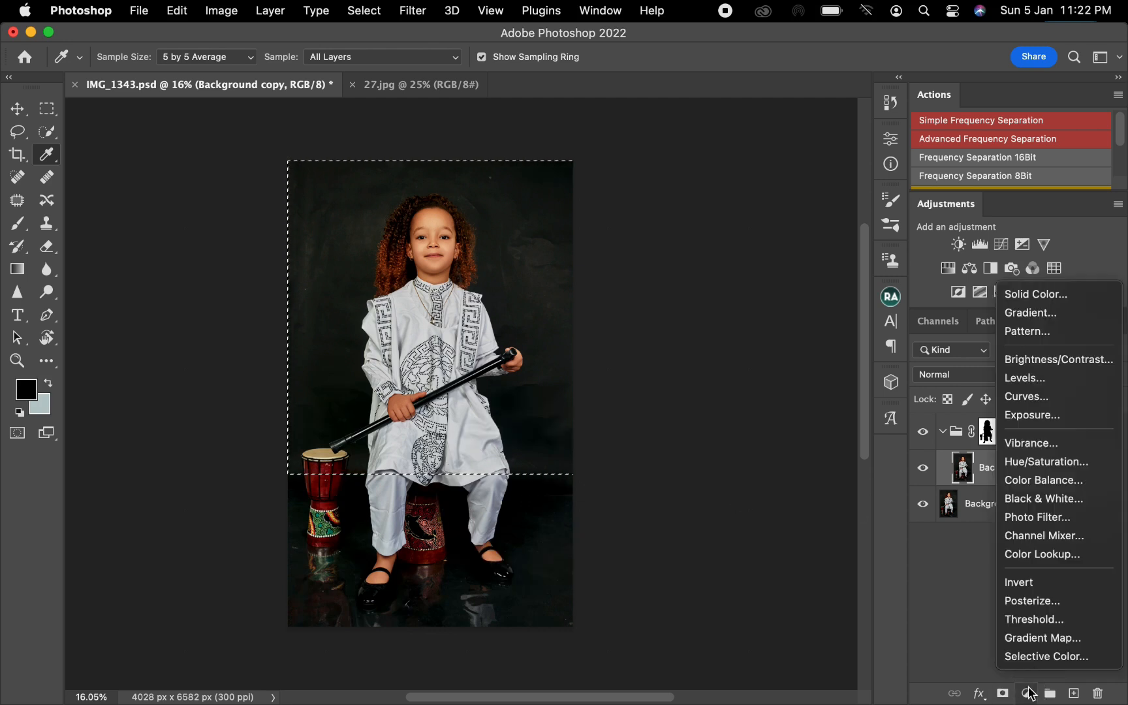
pyautogui.click(1058, 295)
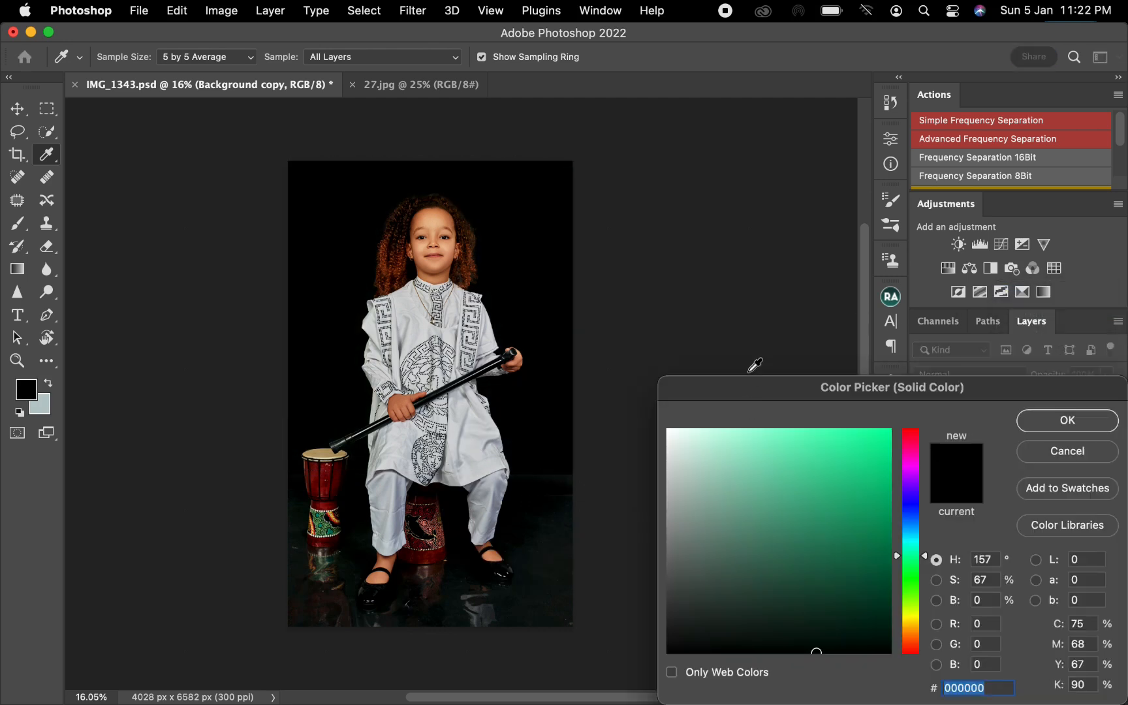
pyautogui.click(1039, 421)
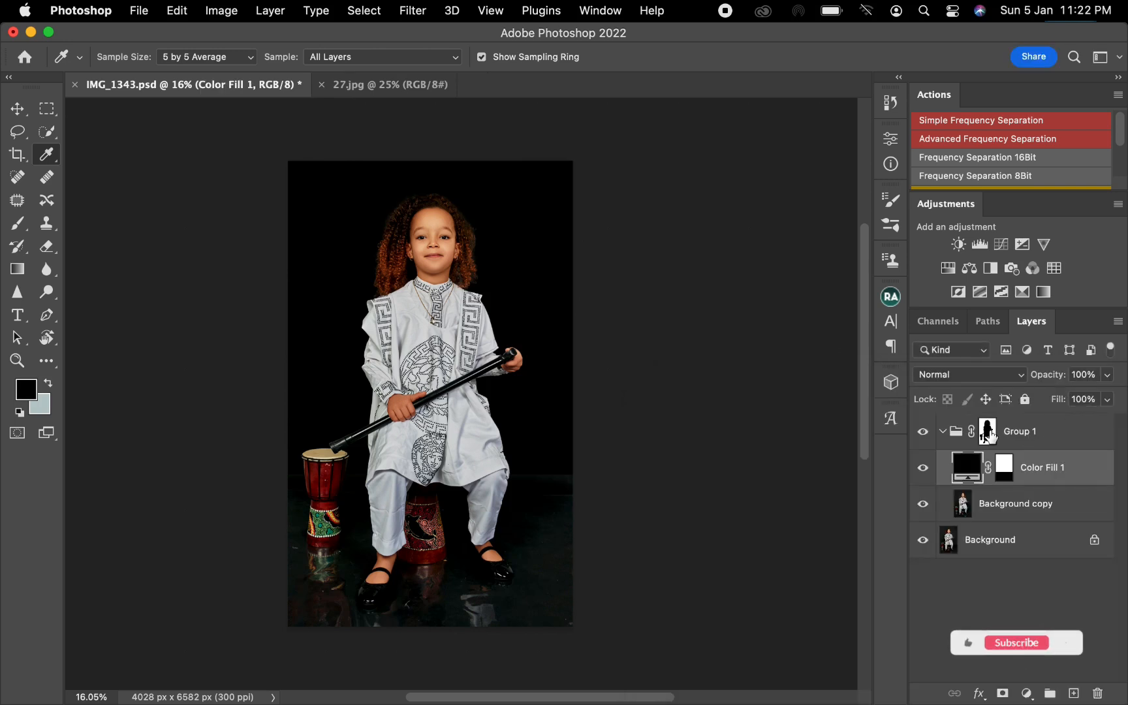
# Set the Color Fill layer's opacity to 70%.
pyautogui.moveTo(1058, 376); pyautogui.dragTo(1038, 383)
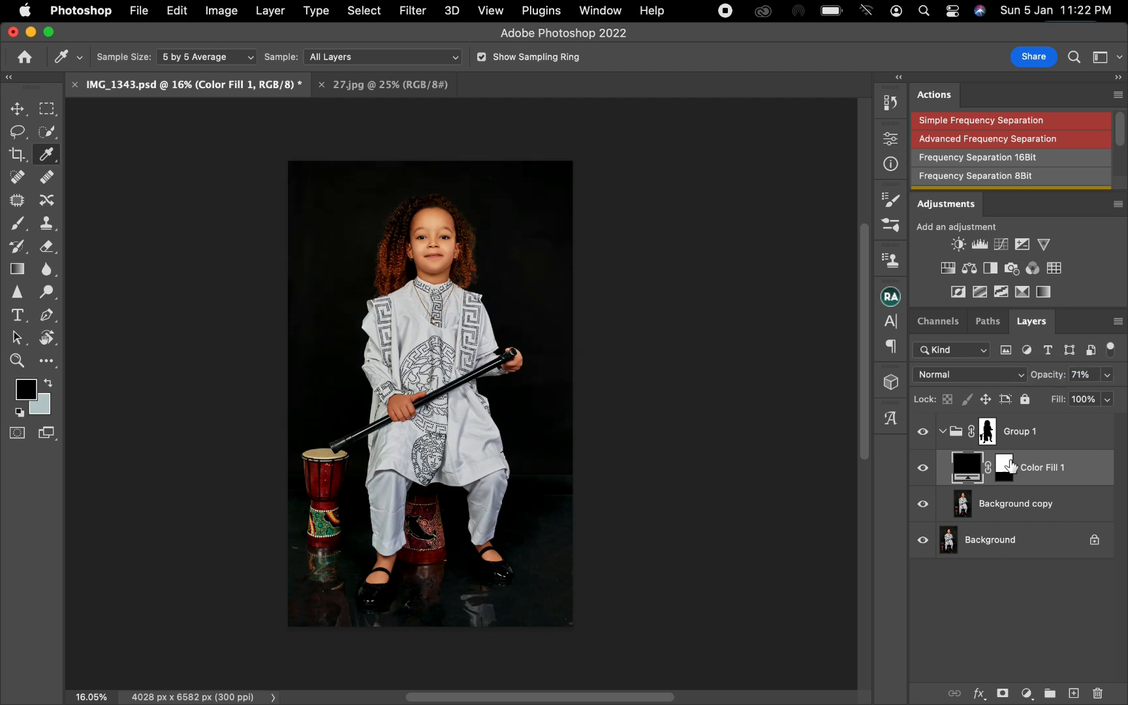
pyautogui.click(1085, 374)
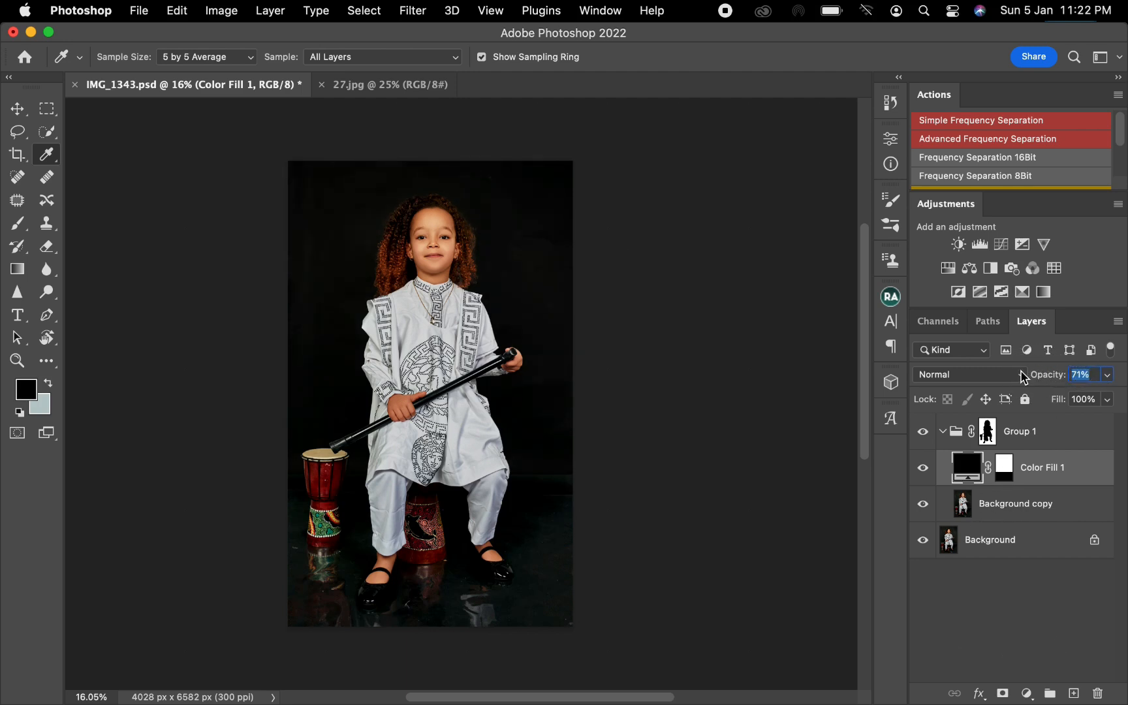
pyautogui.write('70')
pyautogui.press('Return')
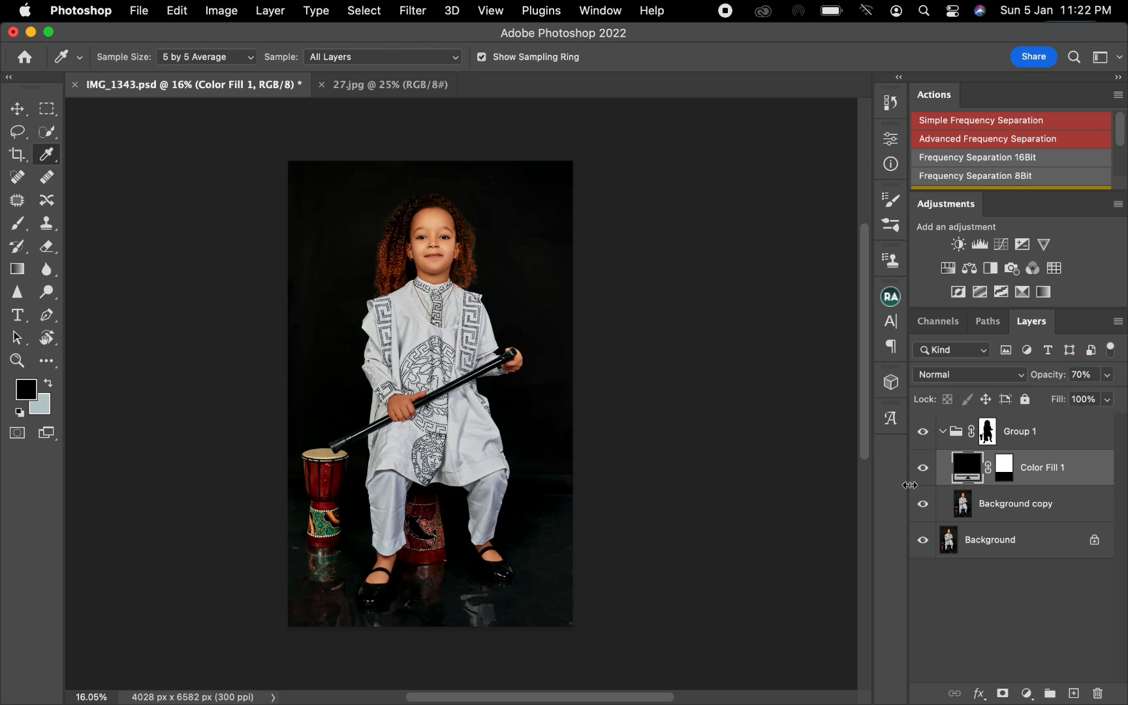
# Invert the selection to the floor area and make Background copy the active layer with the Mixer Brush.
pyautogui.keyDown('super'); pyautogui.click(1006, 469); pyautogui.keyUp('super')
pyautogui.press('shift+super+i')
pyautogui.press('b')
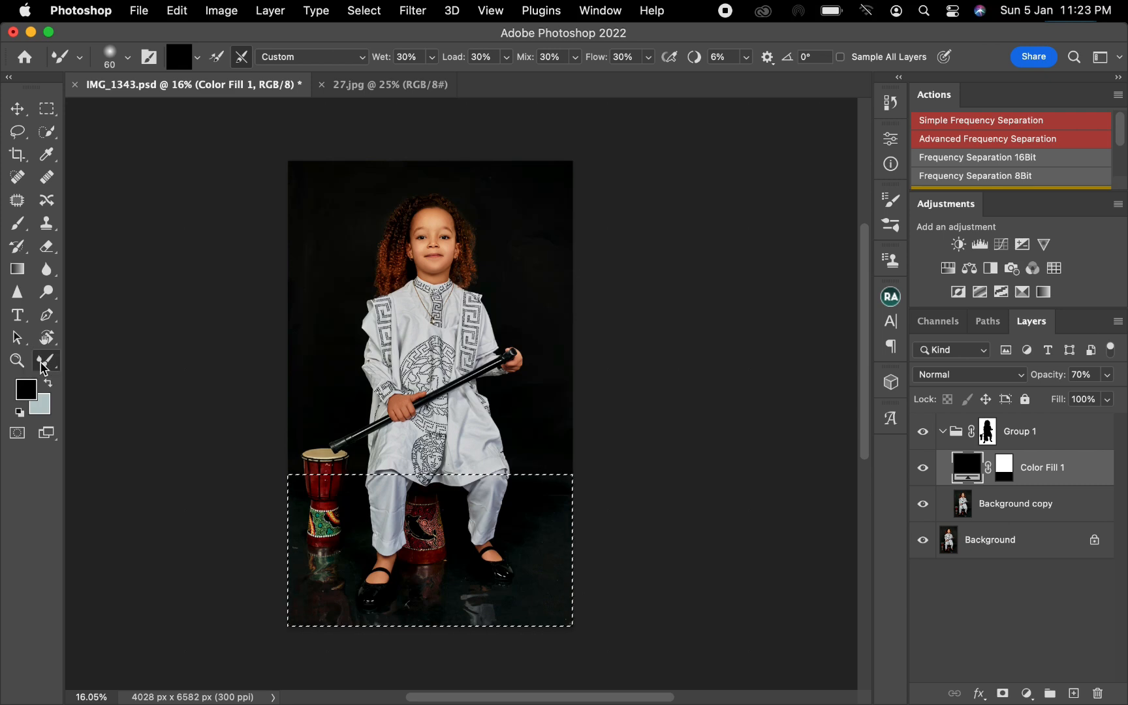
pyautogui.click(974, 513)
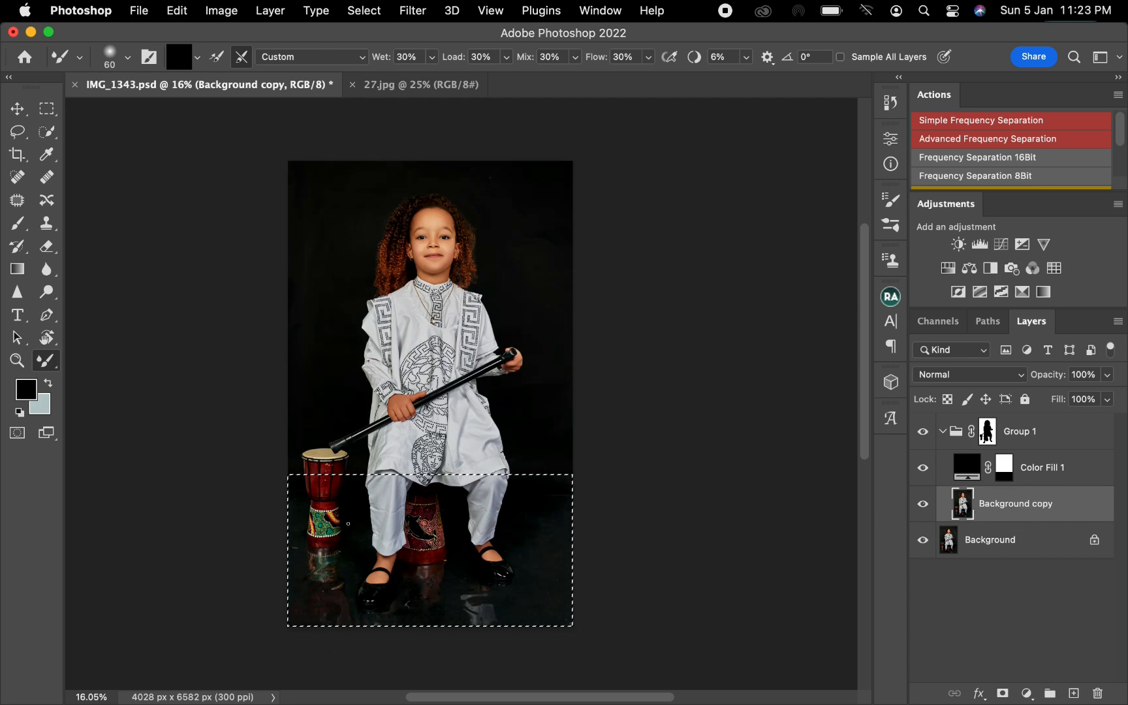
# Enlarge the Mixer Brush to 700 px, blend the floor inside the selection, and deselect.
pyautogui.press(']')
pyautogui.press(']')
pyautogui.press(']')
pyautogui.press(']')
pyautogui.press(']')
pyautogui.press(']')
pyautogui.press(']')
pyautogui.press(']')
pyautogui.moveTo(263, 564); pyautogui.dragTo(263, 564)
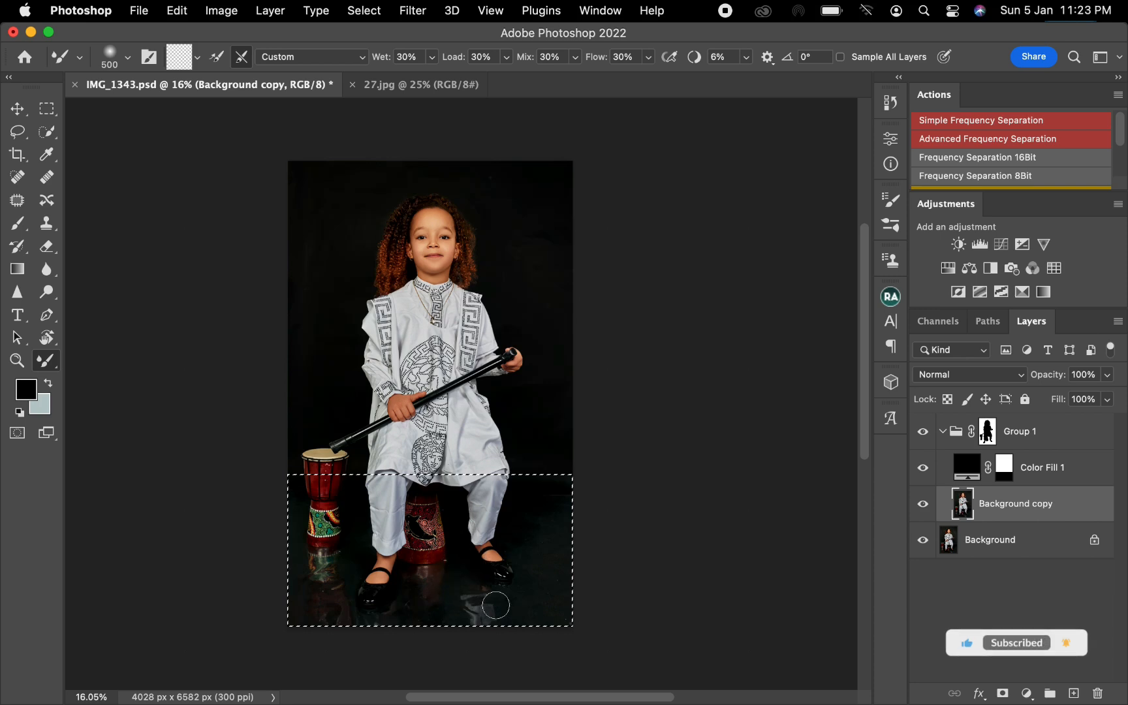
pyautogui.press(']')
pyautogui.press(']')
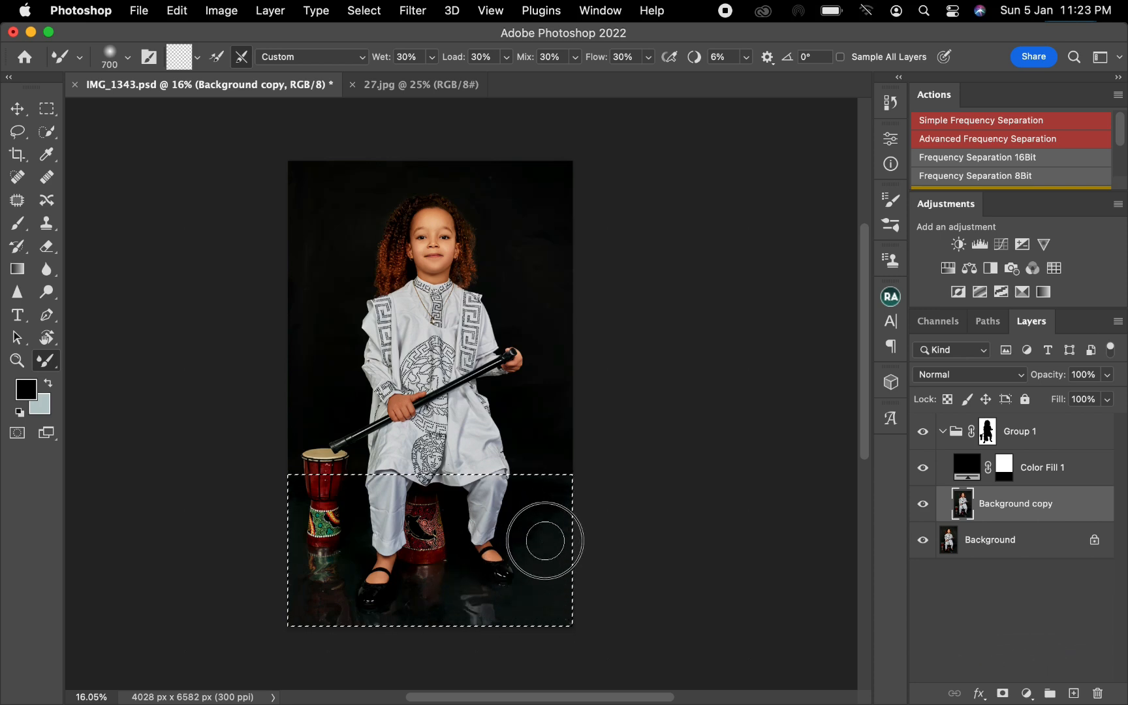
pyautogui.moveTo(555, 583)
pyautogui.mouseDown()
pyautogui.moveTo(569, 612)
pyautogui.moveTo(534, 623)
pyautogui.moveTo(432, 607)
pyautogui.moveTo(481, 599)
pyautogui.mouseUp()
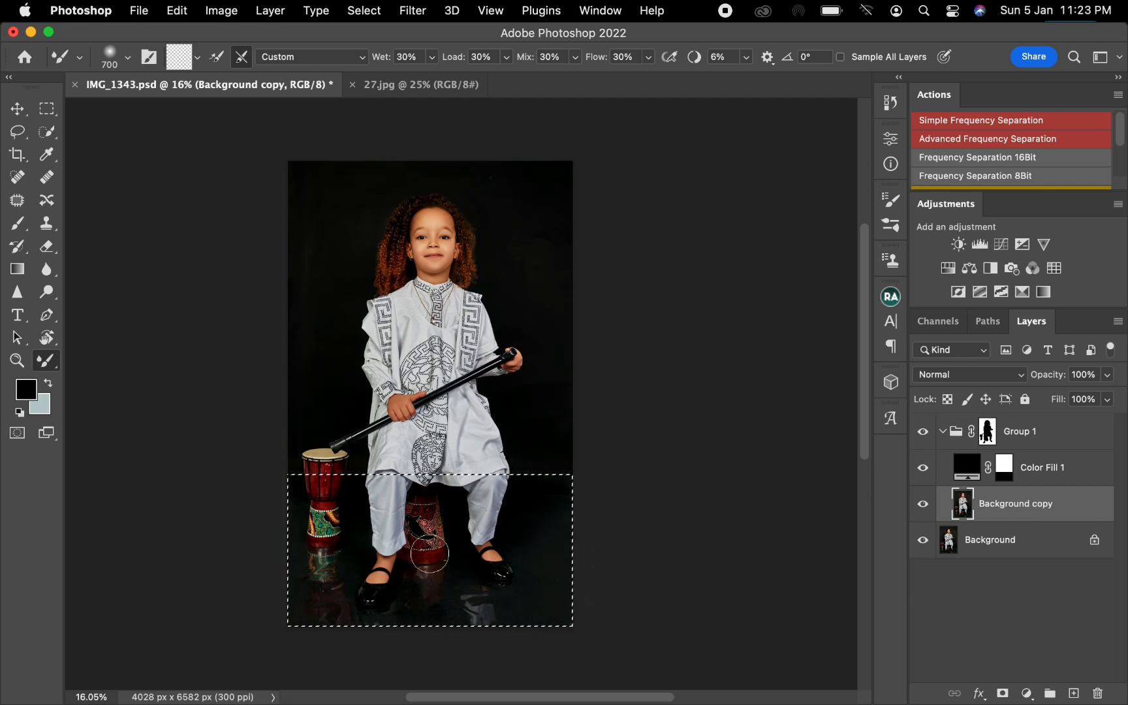
pyautogui.press('super+d')
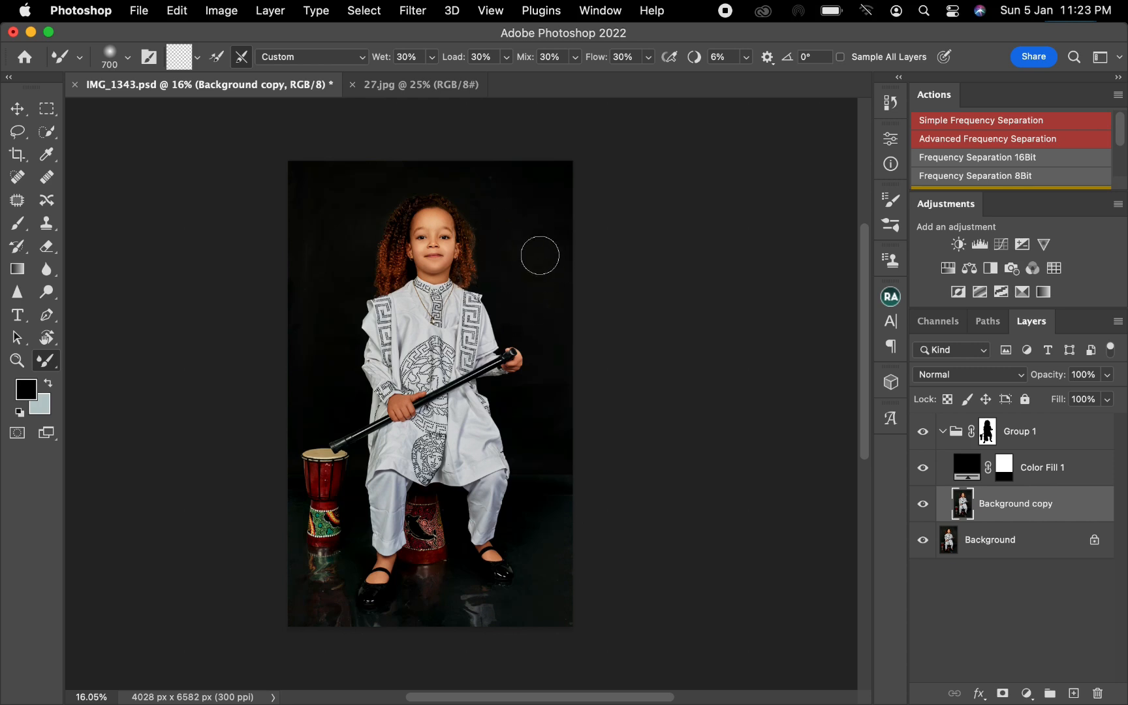
# Hide the Color Fill layer, blend the upper-left backdrop with Mixer Brush strokes, and show the fill again.
pyautogui.click(923, 469)
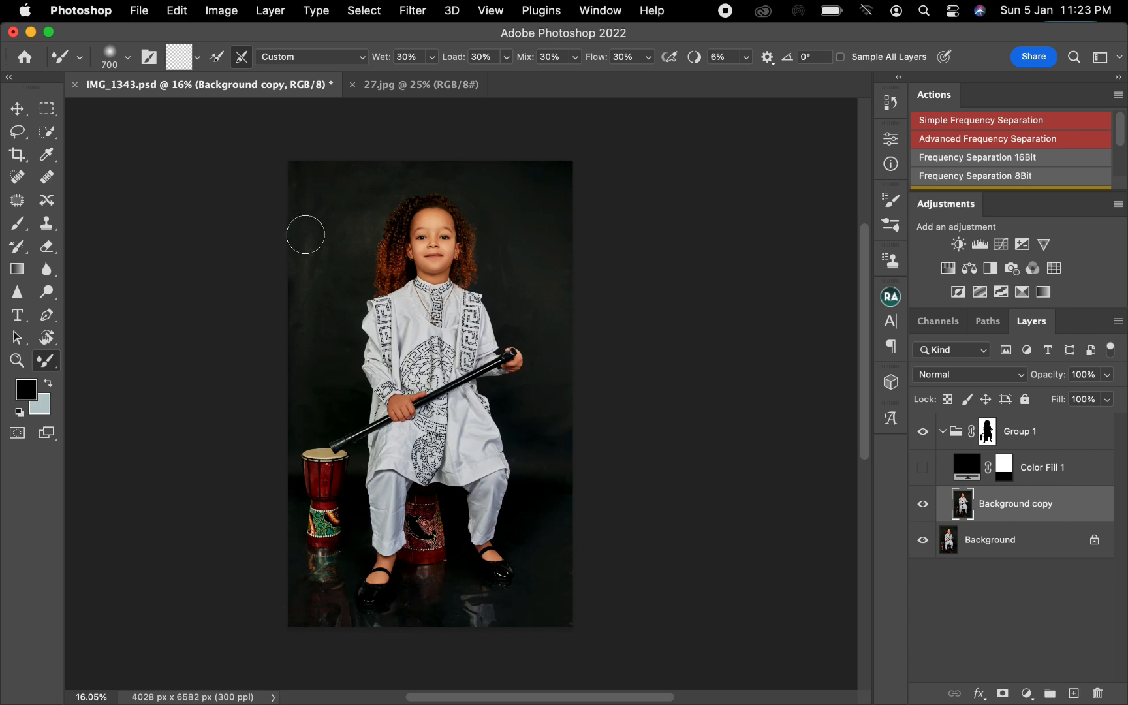
pyautogui.moveTo(314, 189)
pyautogui.mouseDown()
pyautogui.moveTo(314, 272)
pyautogui.moveTo(320, 230)
pyautogui.mouseUp()
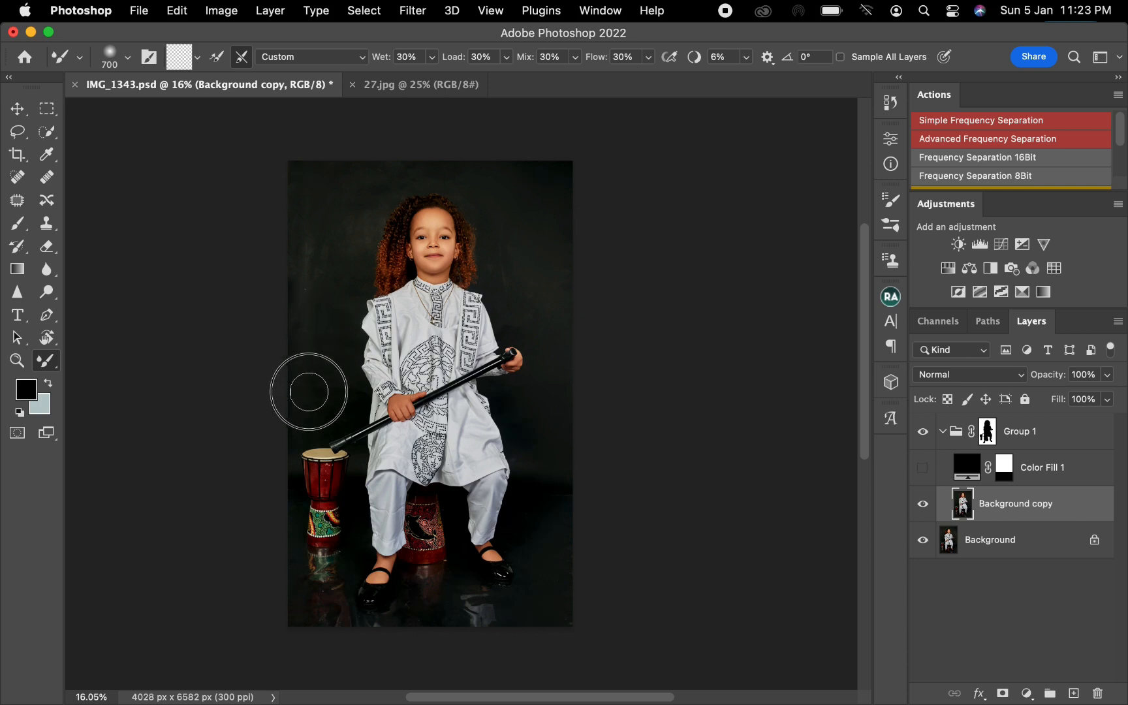
pyautogui.moveTo(356, 240)
pyautogui.mouseDown()
pyautogui.moveTo(365, 206)
pyautogui.moveTo(418, 162)
pyautogui.mouseUp()
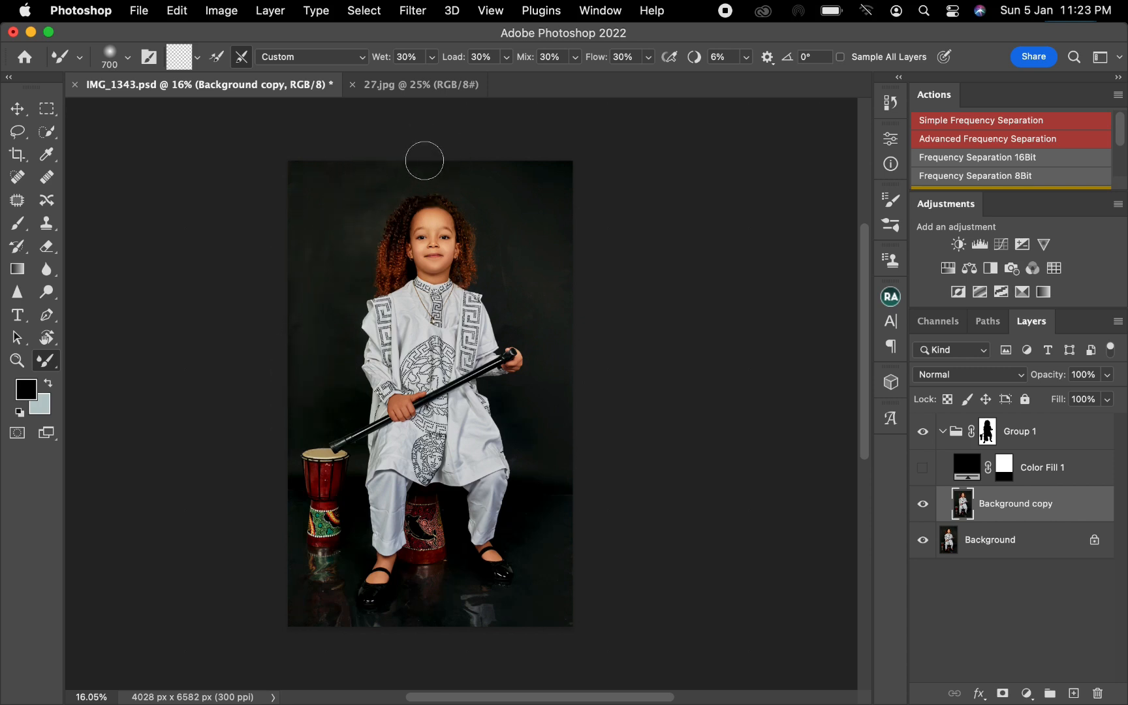
pyautogui.click(923, 469)
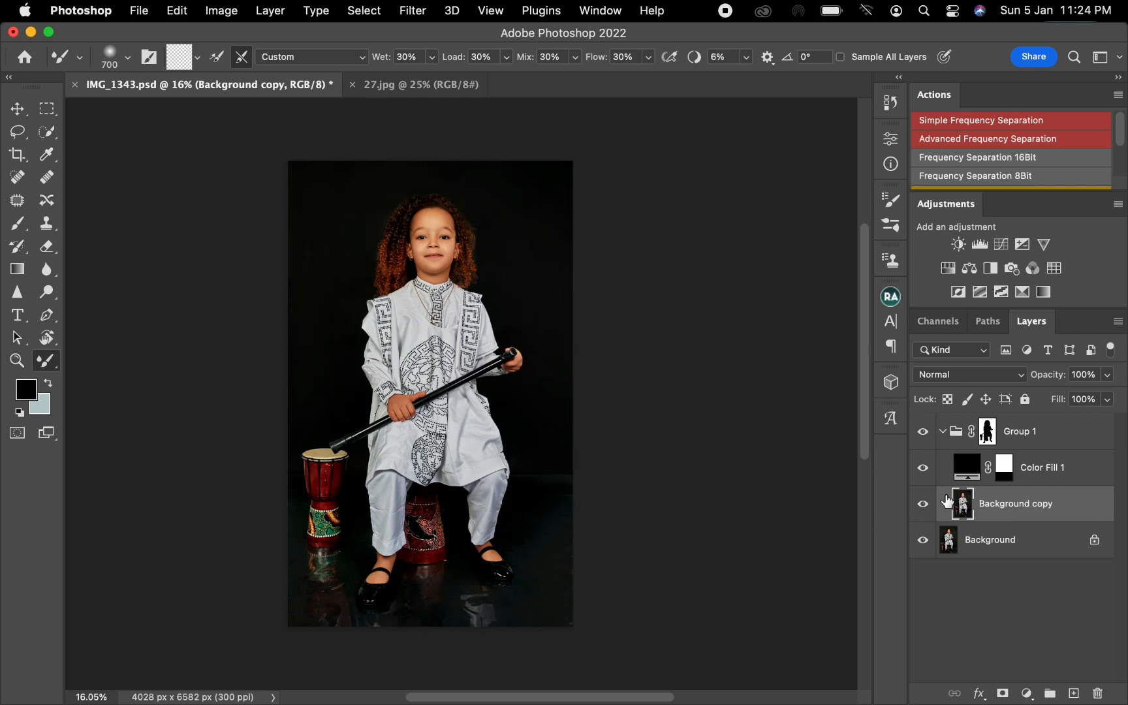
# Adjust the feather of the Color Fill layer's mask in its mask properties.
pyautogui.click(1005, 476)
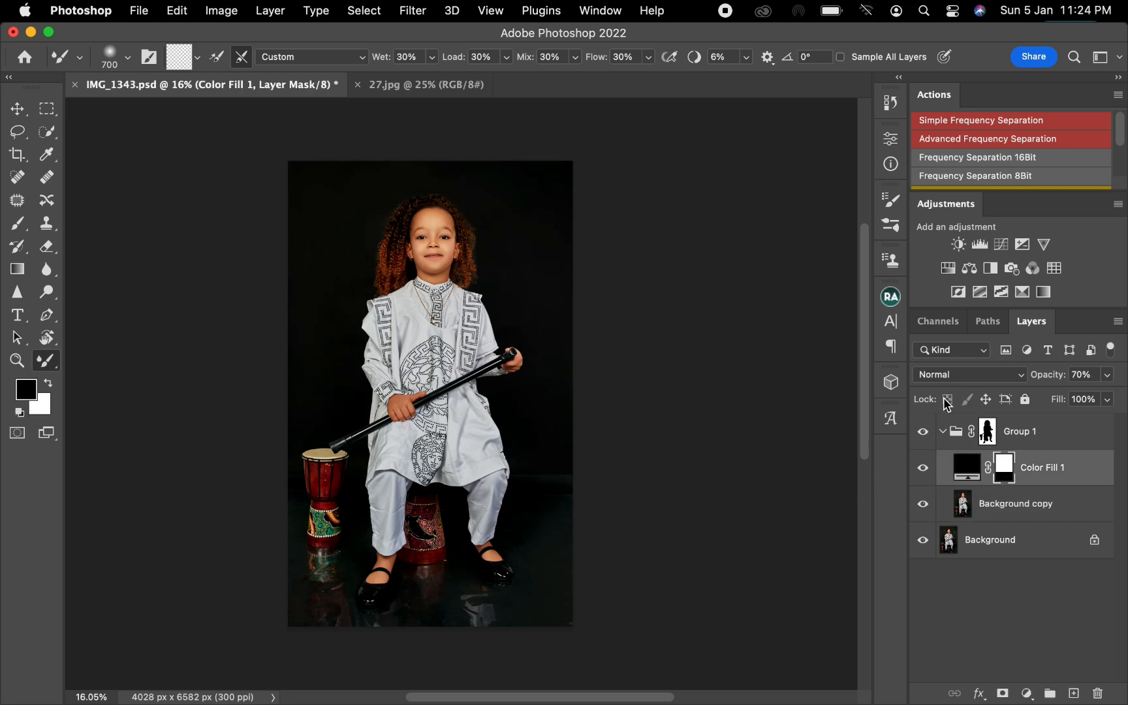
pyautogui.click(891, 138)
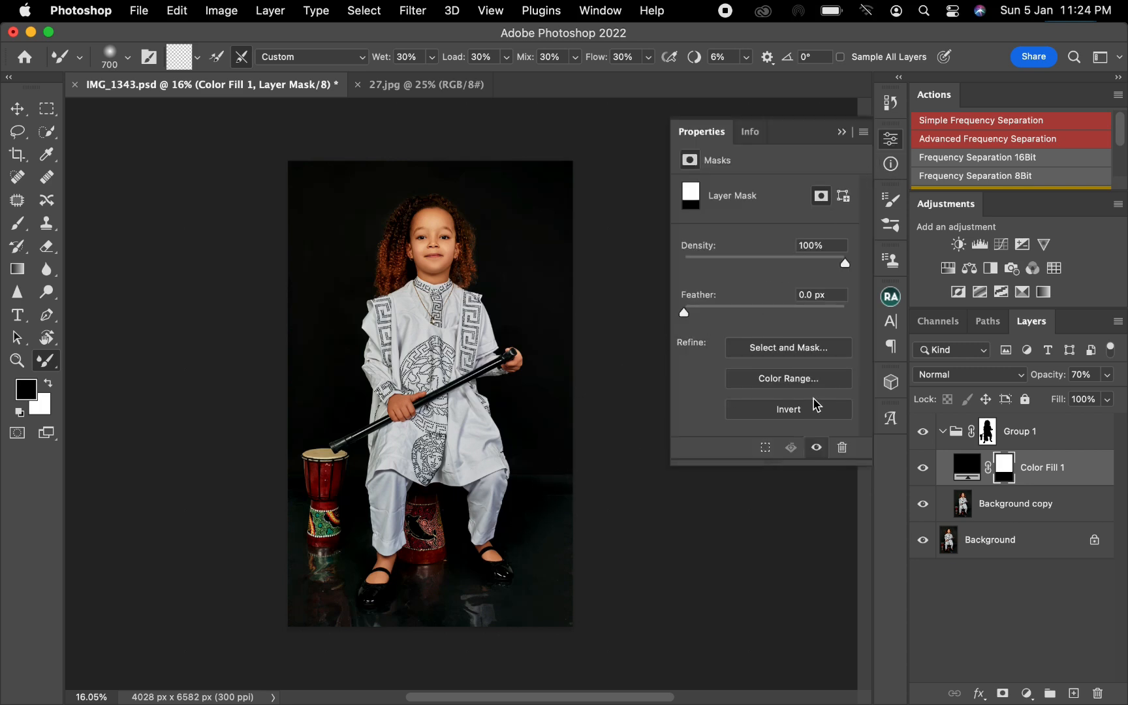
pyautogui.click(745, 307)
pyautogui.moveTo(752, 315); pyautogui.dragTo(755, 314)
pyautogui.click(766, 308)
pyautogui.click(842, 133)
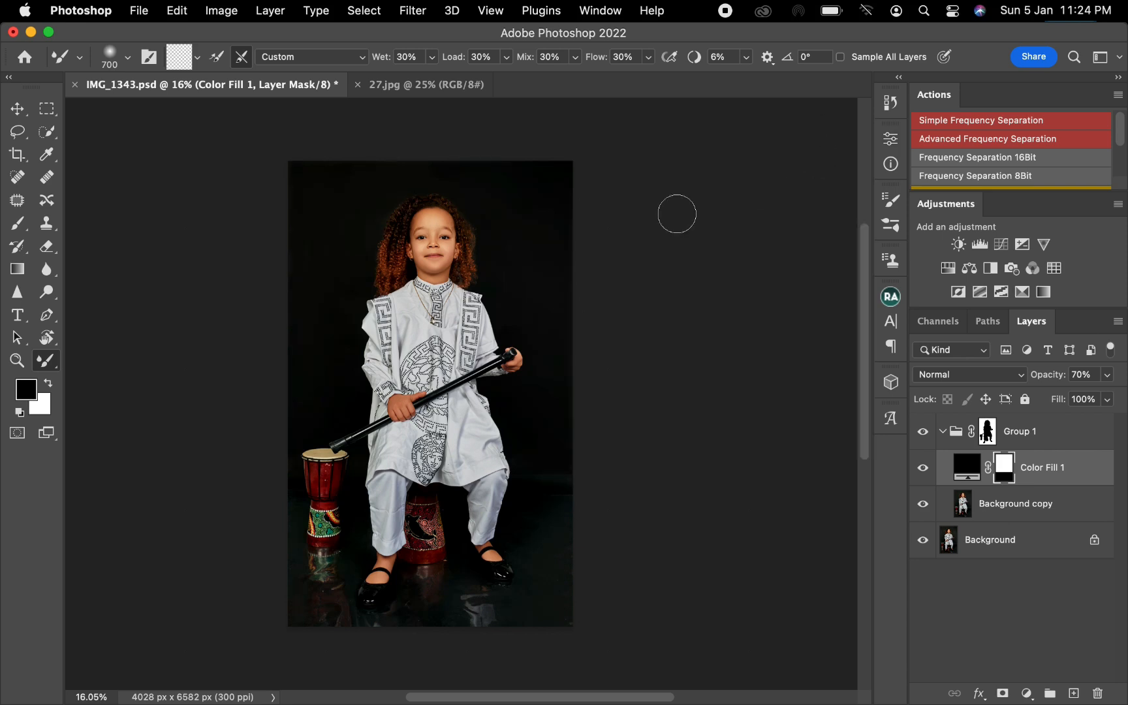
# Load the Color Fill mask as a selection on Background copy and invert it to the floor area.
pyautogui.click(1026, 503)
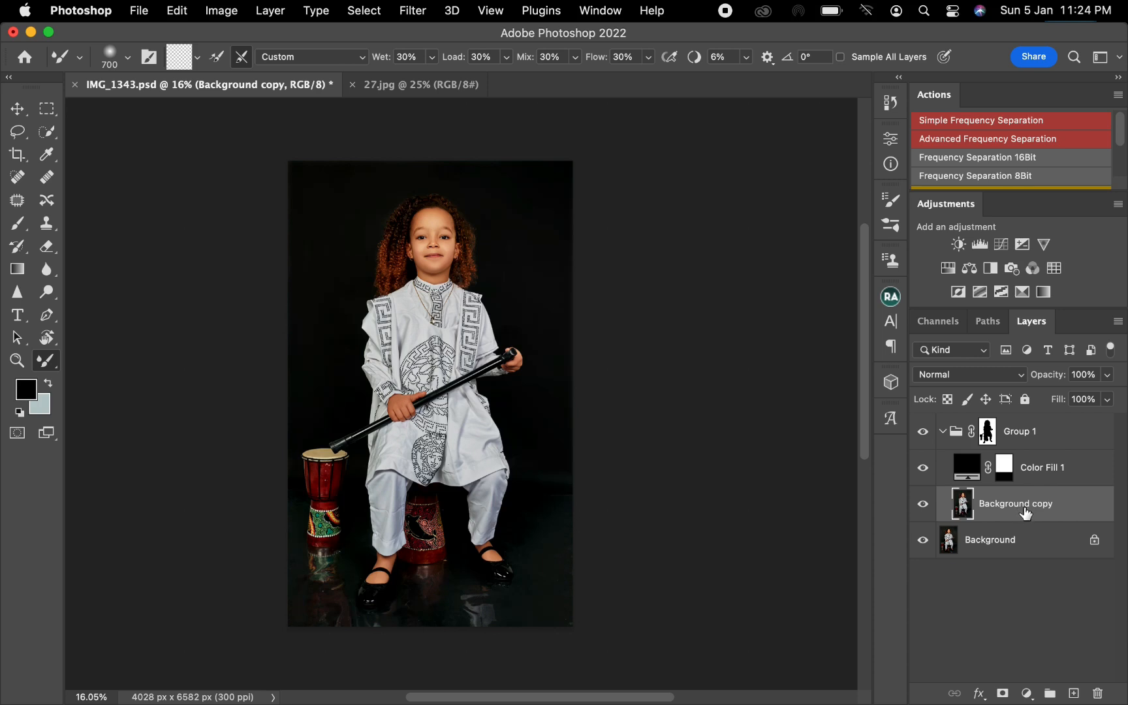
pyautogui.keyDown('super'); pyautogui.click(1014, 483); pyautogui.keyUp('super')
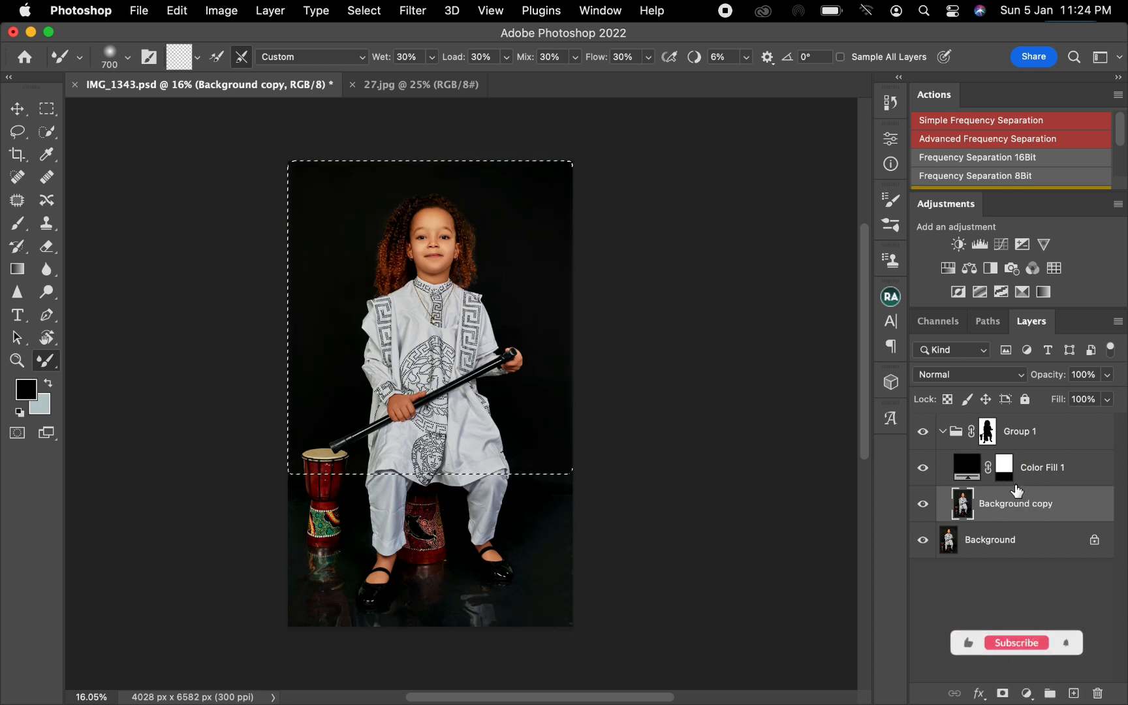
pyautogui.press('shift+super+i')
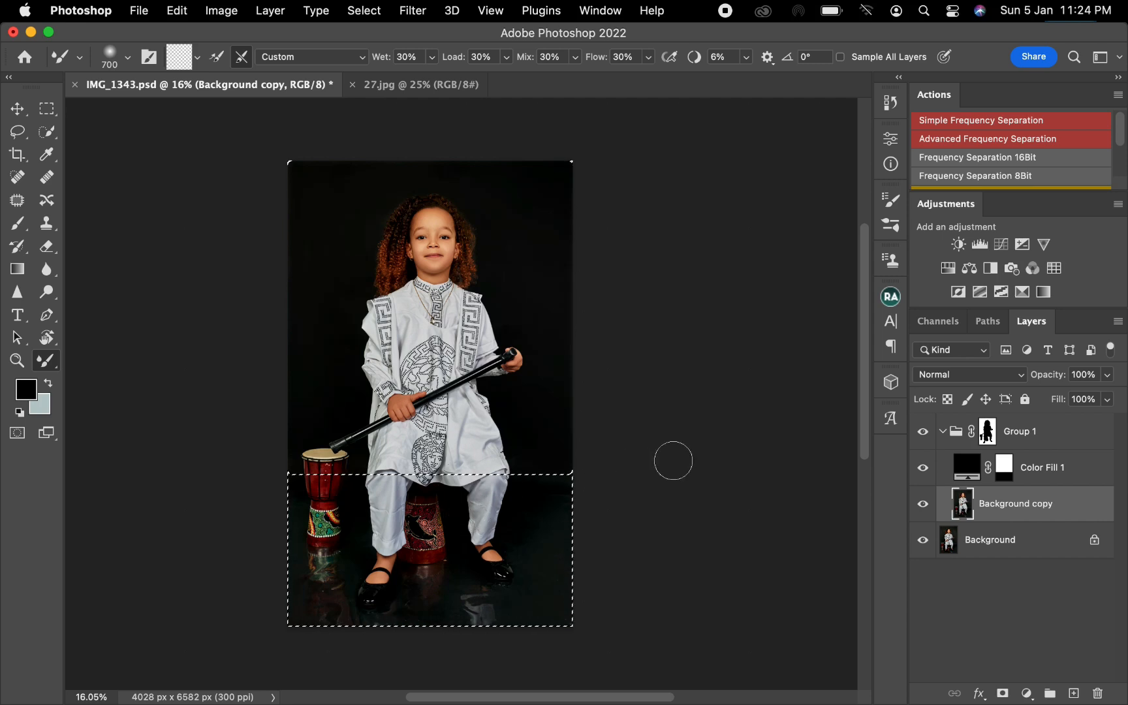
# Add a Selective Color adjustment on the floor selection and set the Blacks' Black value to +4.
pyautogui.click(1023, 292)
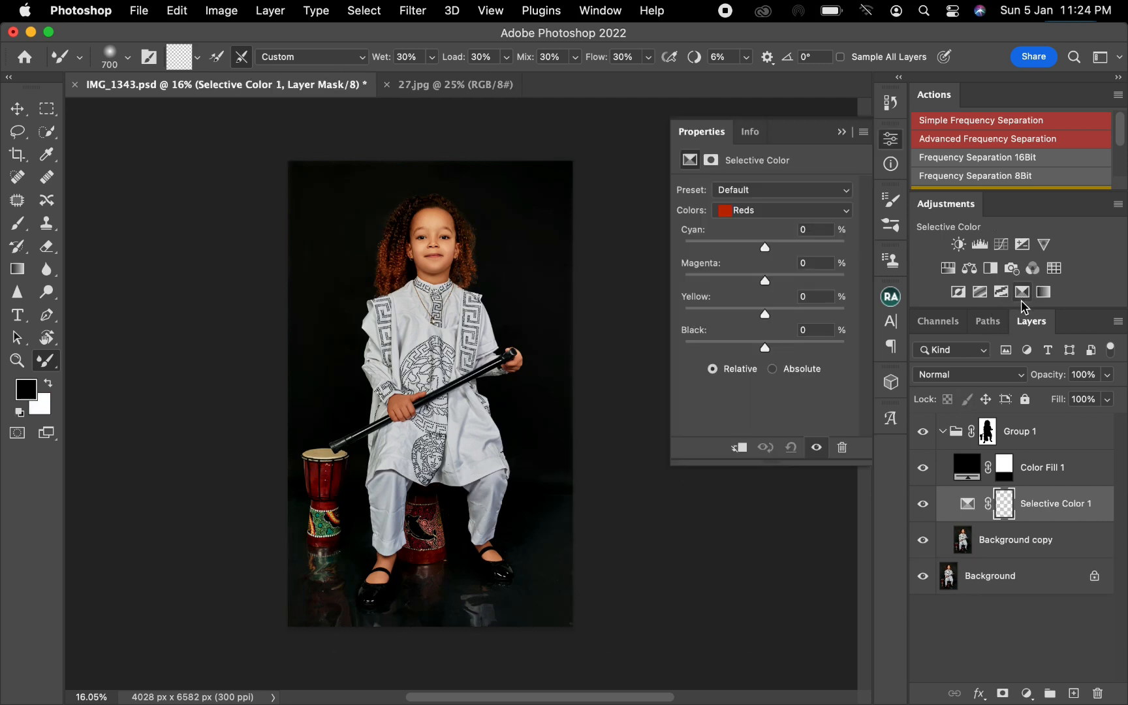
pyautogui.click(744, 215)
pyautogui.click(758, 313)
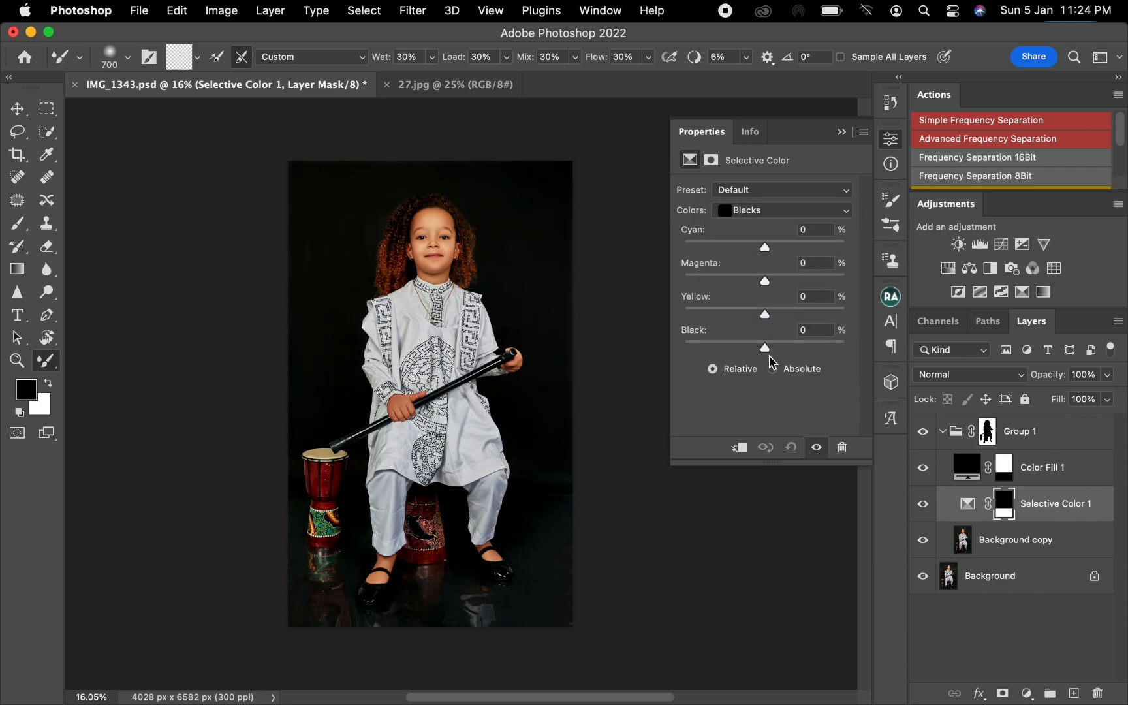
pyautogui.moveTo(768, 349); pyautogui.dragTo(769, 350)
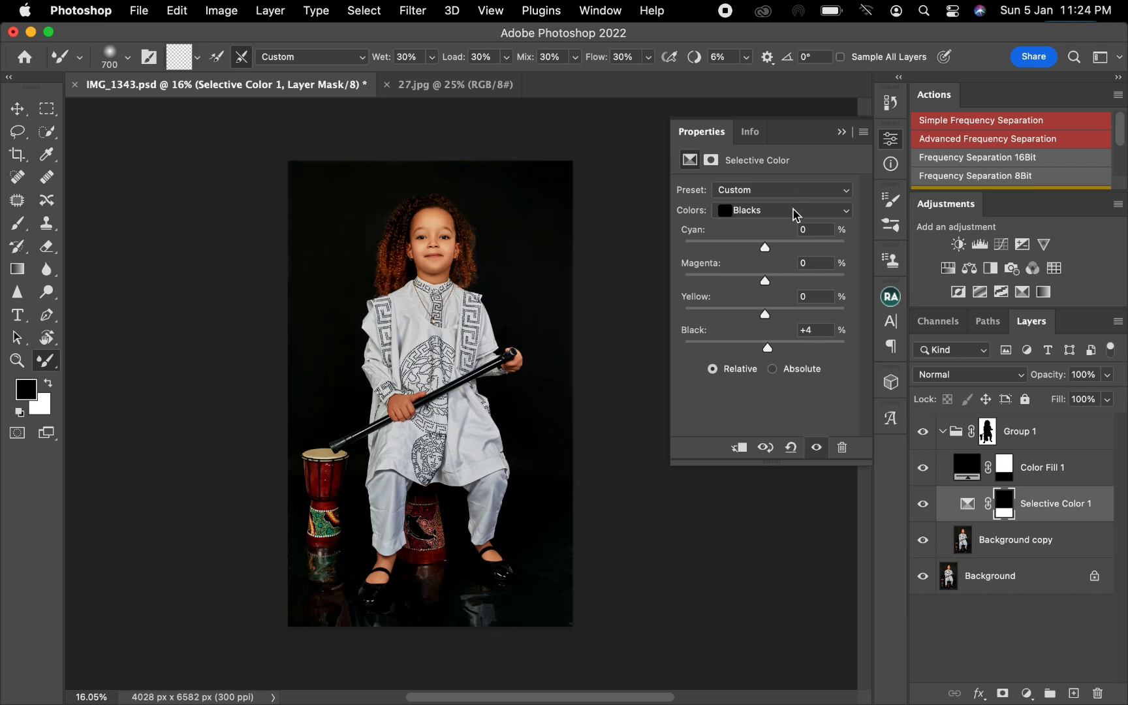
# Bring the window-blinds light image from 27.jpg into the portrait above the Color Fill layer.
pyautogui.click(835, 134)
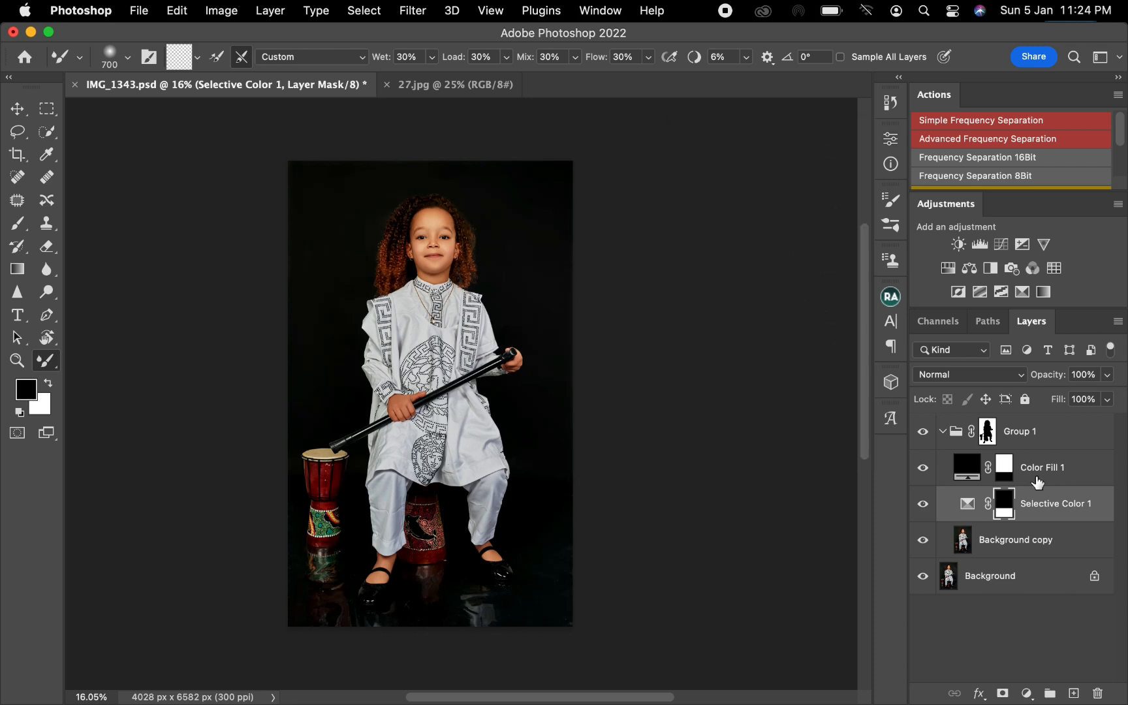
pyautogui.click(1074, 475)
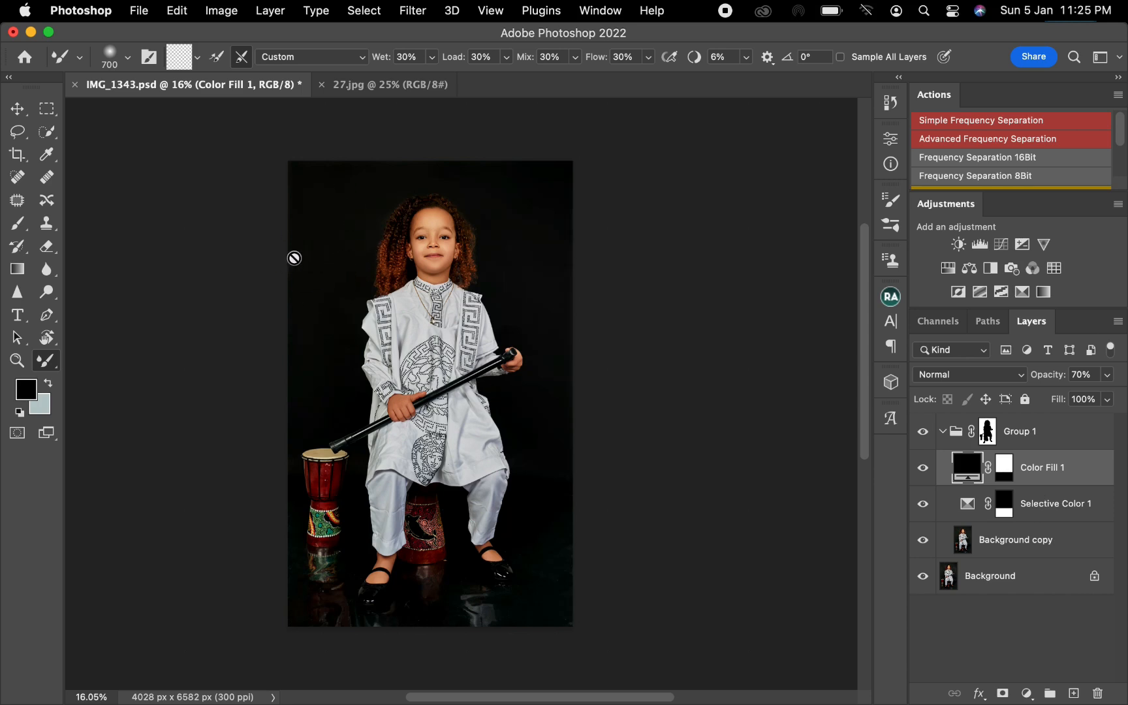
pyautogui.click(369, 89)
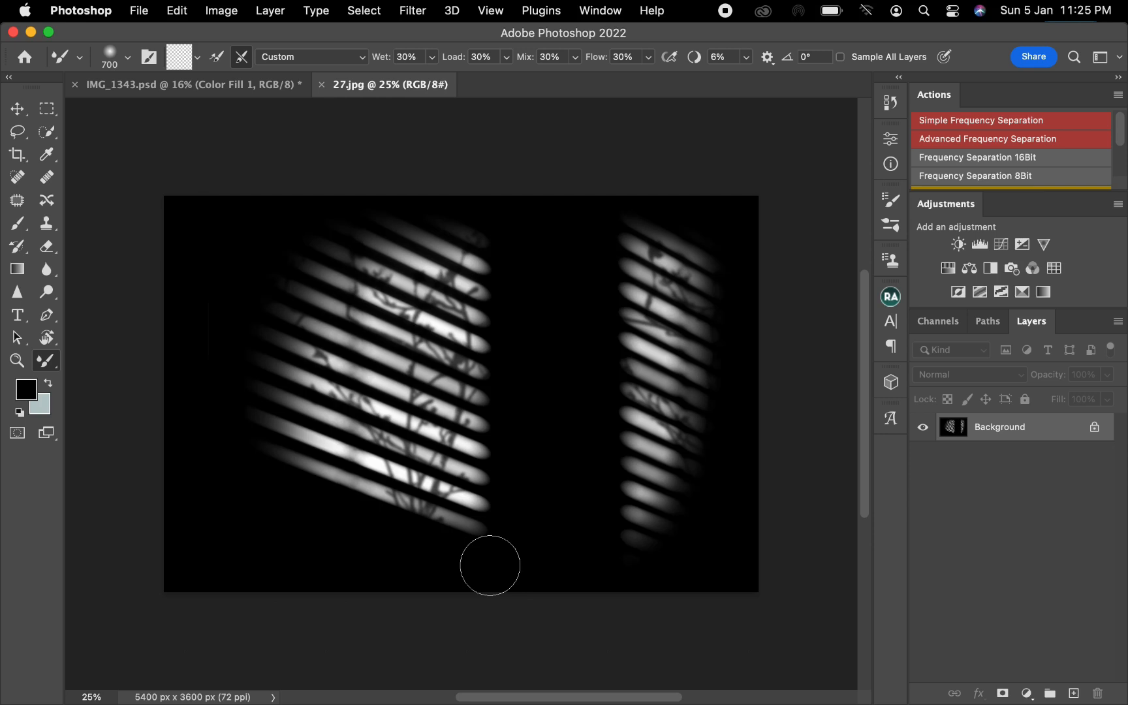
pyautogui.press('v')
pyautogui.scroll(2, 193, 114)
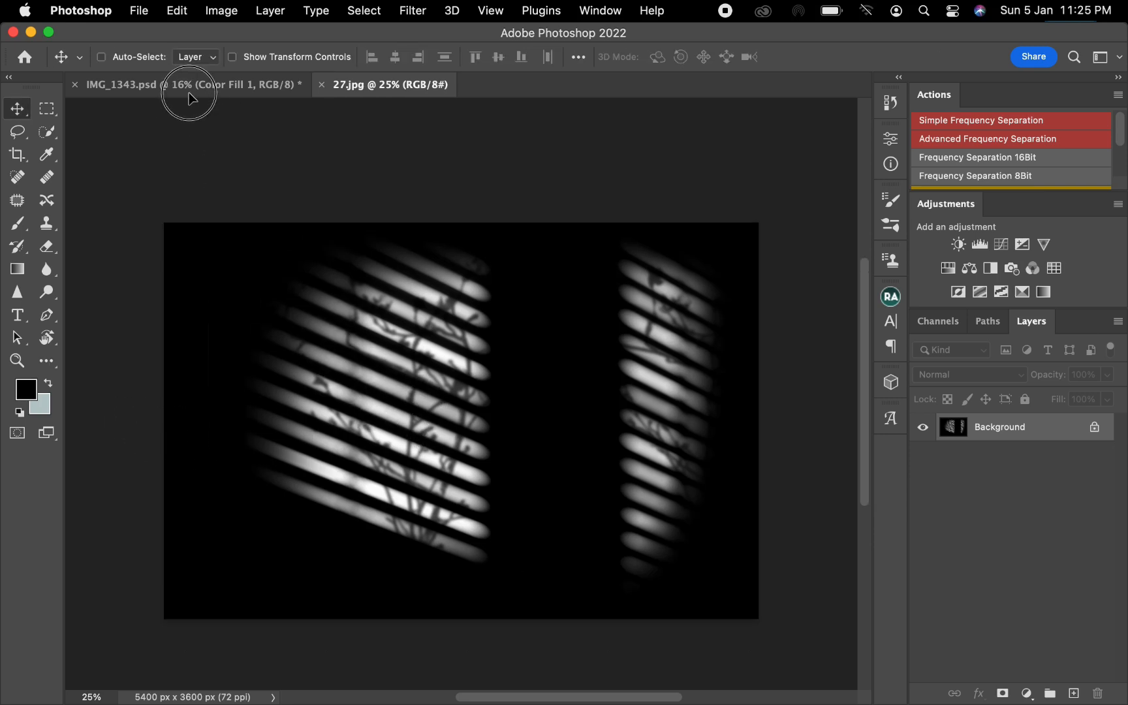
pyautogui.moveTo(189, 97); pyautogui.dragTo(361, 296)
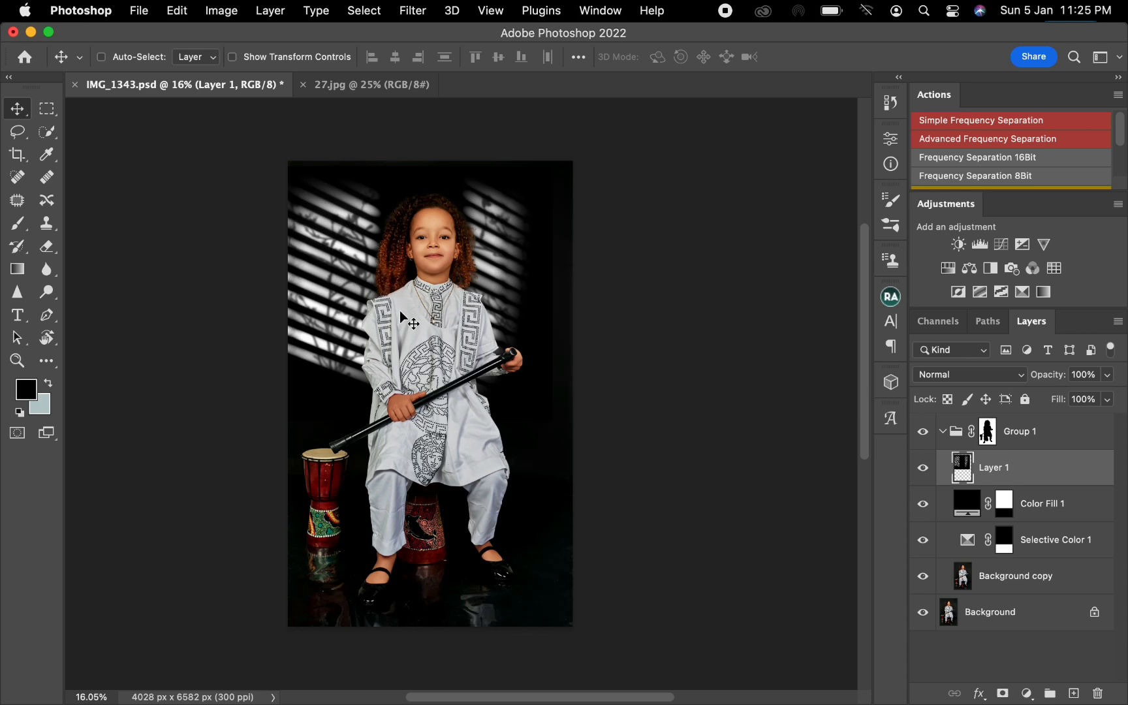
# Free-transform the blinds layer over the backdrop, scaling it to about 88% and rotating it about -17°.
pyautogui.moveTo(302, 262); pyautogui.dragTo(376, 287)
pyautogui.hotkey('ctrl', 't')
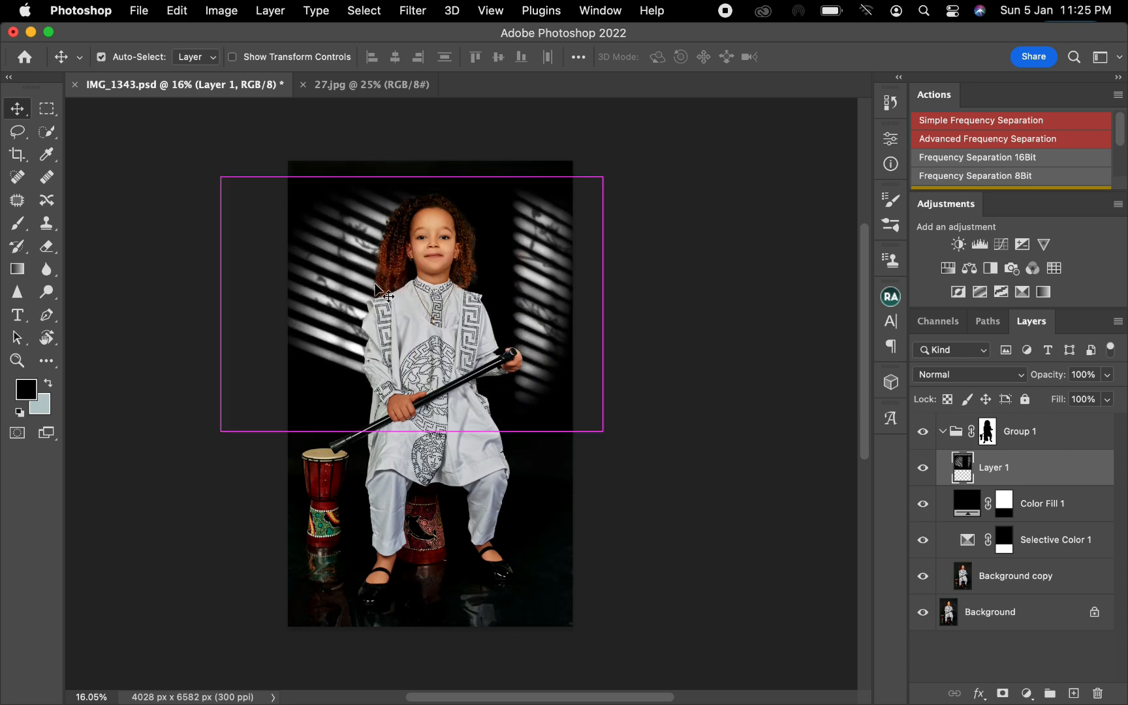
pyautogui.moveTo(604, 432); pyautogui.dragTo(594, 361)
pyautogui.moveTo(555, 312); pyautogui.dragTo(573, 285)
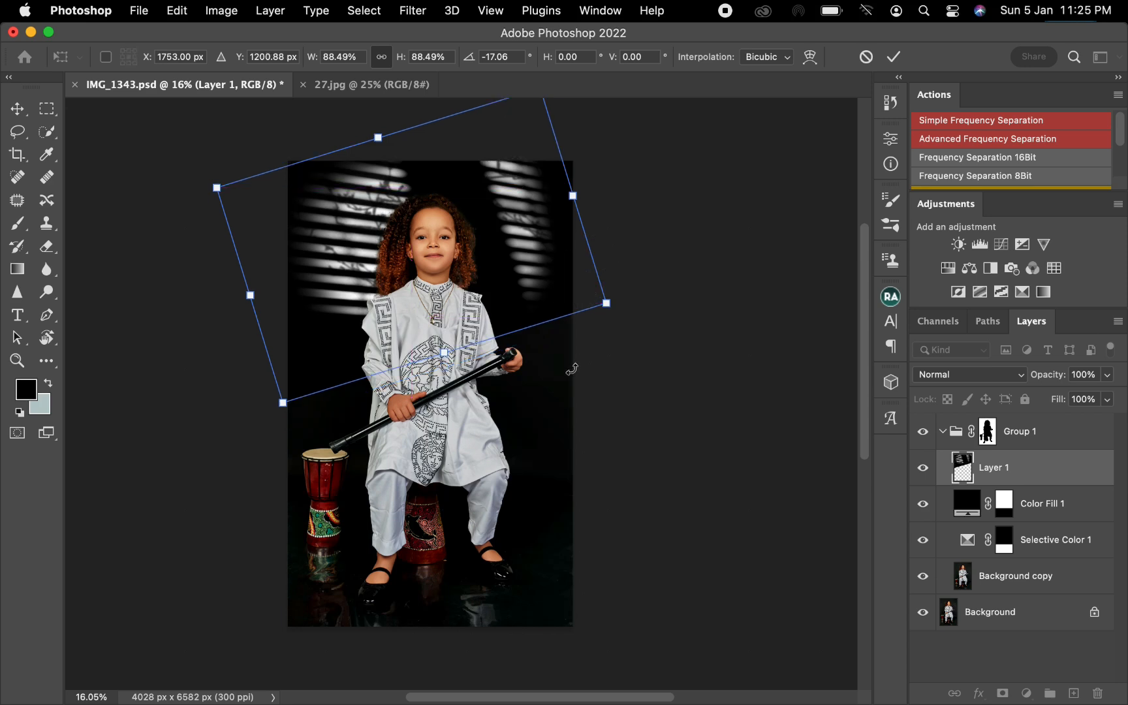
pyautogui.click(894, 56)
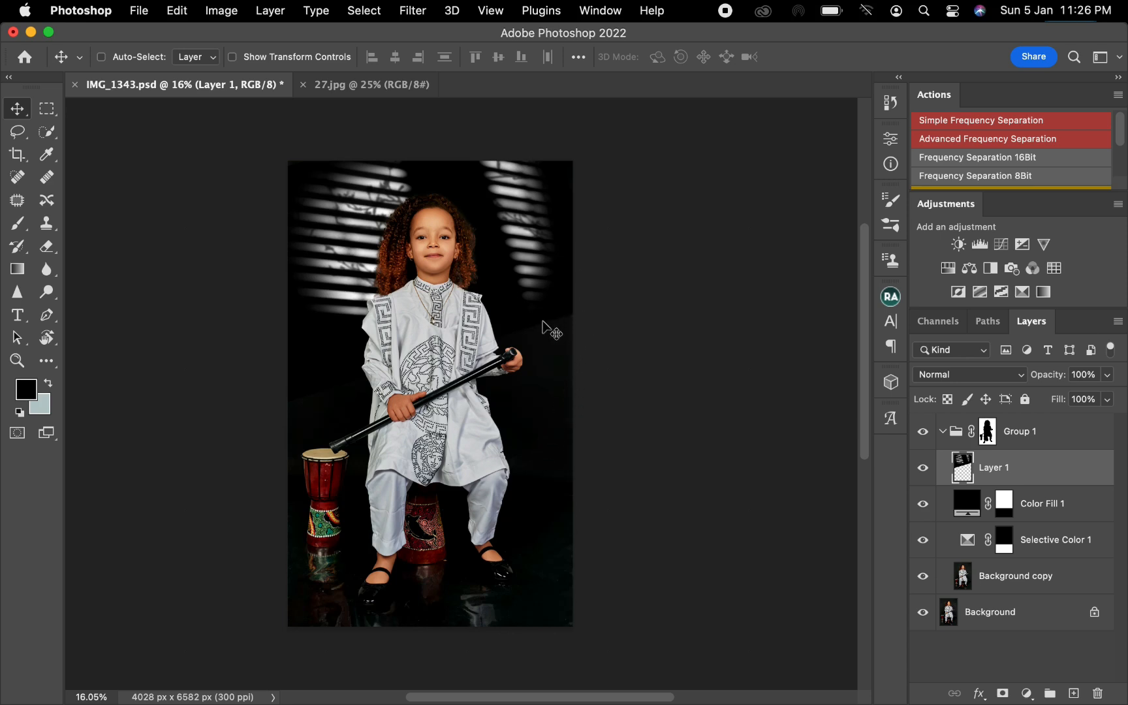
# Set the blinds layer's blend mode to Screen and its opacity to 30%.
pyautogui.press('super+equal')
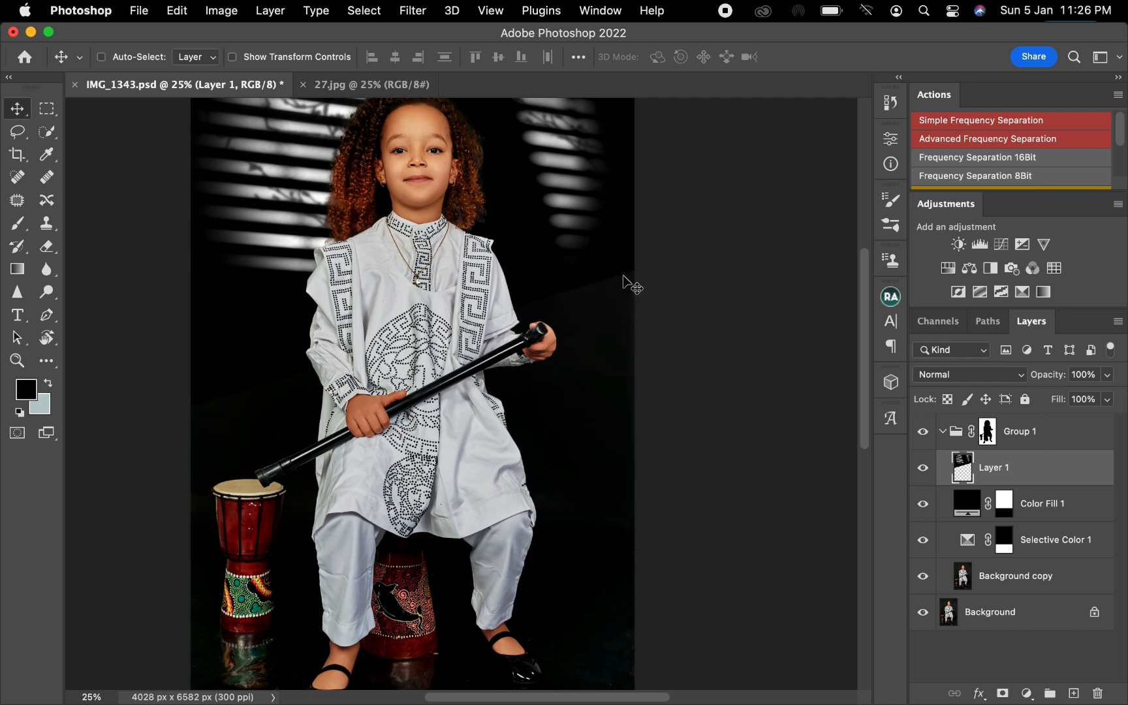
pyautogui.press('z')
pyautogui.moveTo(577, 295); pyautogui.dragTo(506, 380)
pyautogui.press('space')
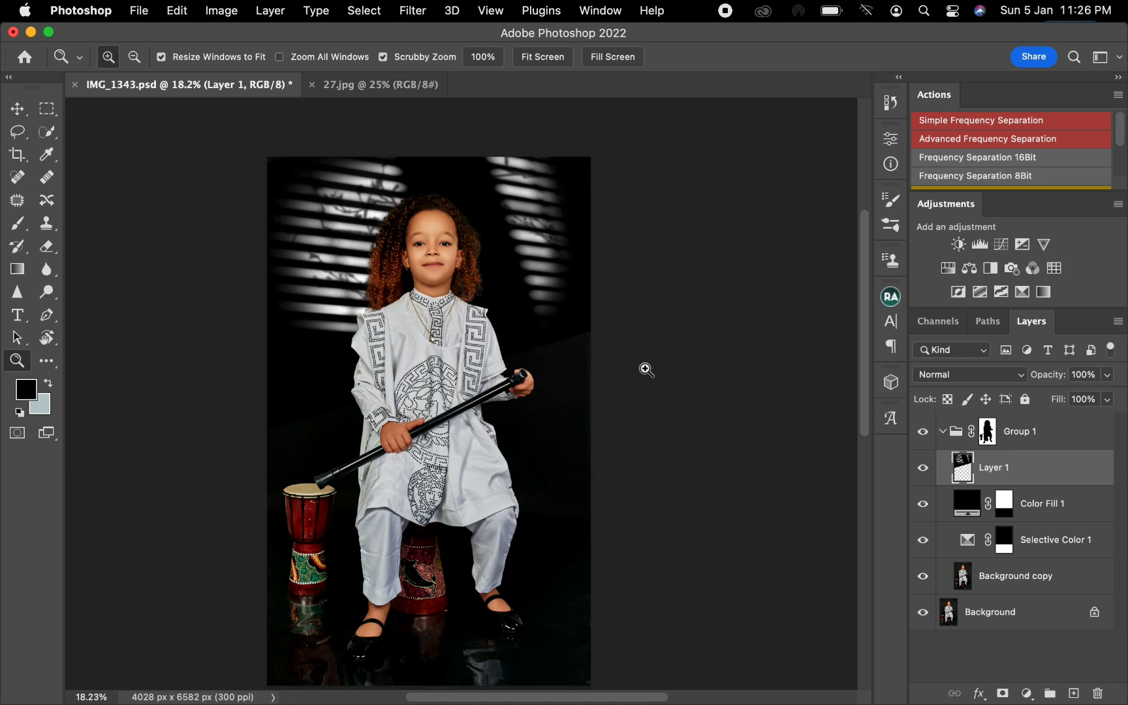
pyautogui.click(1003, 382)
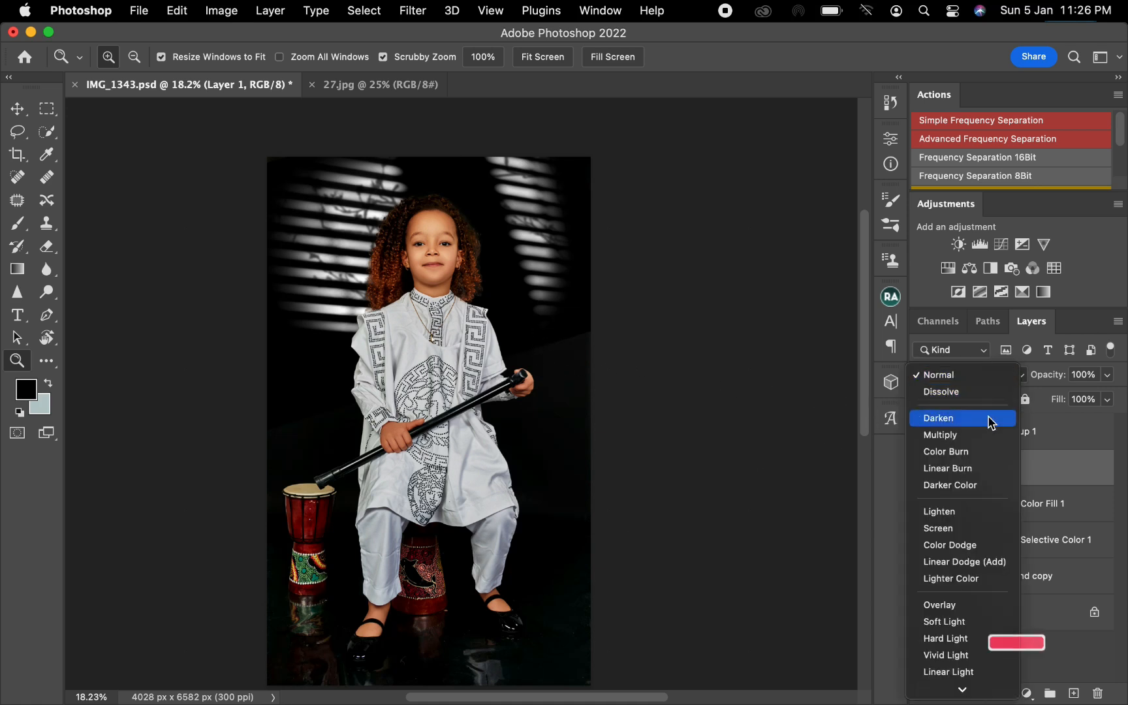
pyautogui.click(941, 530)
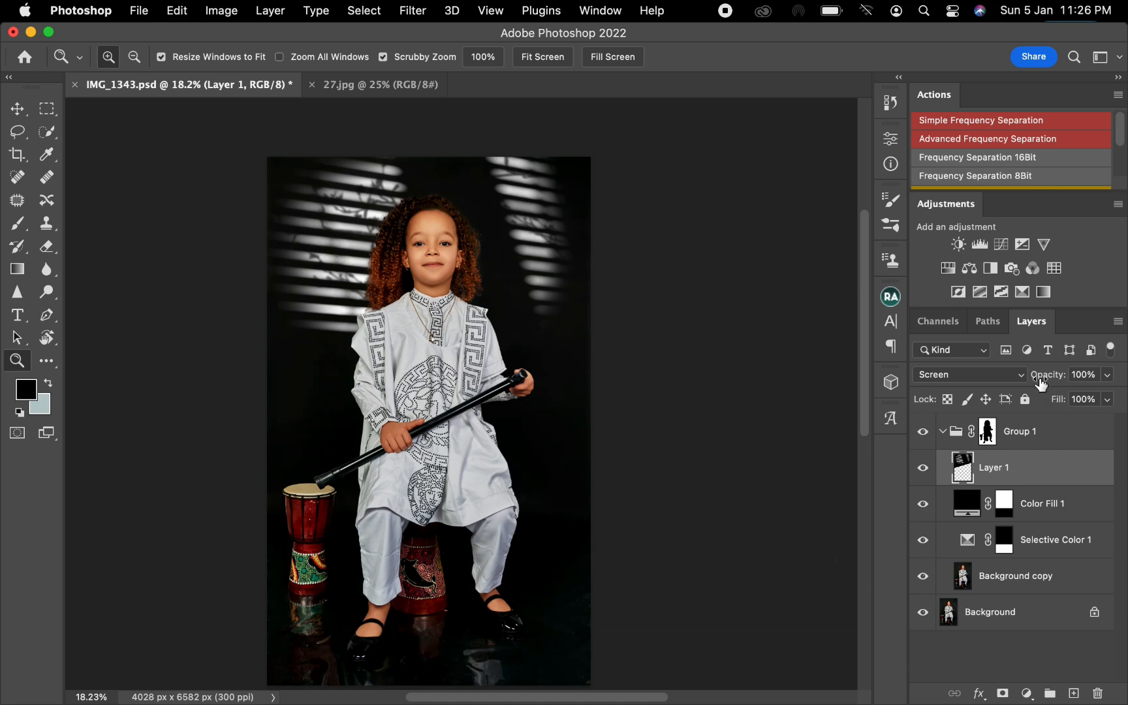
pyautogui.click(1108, 375)
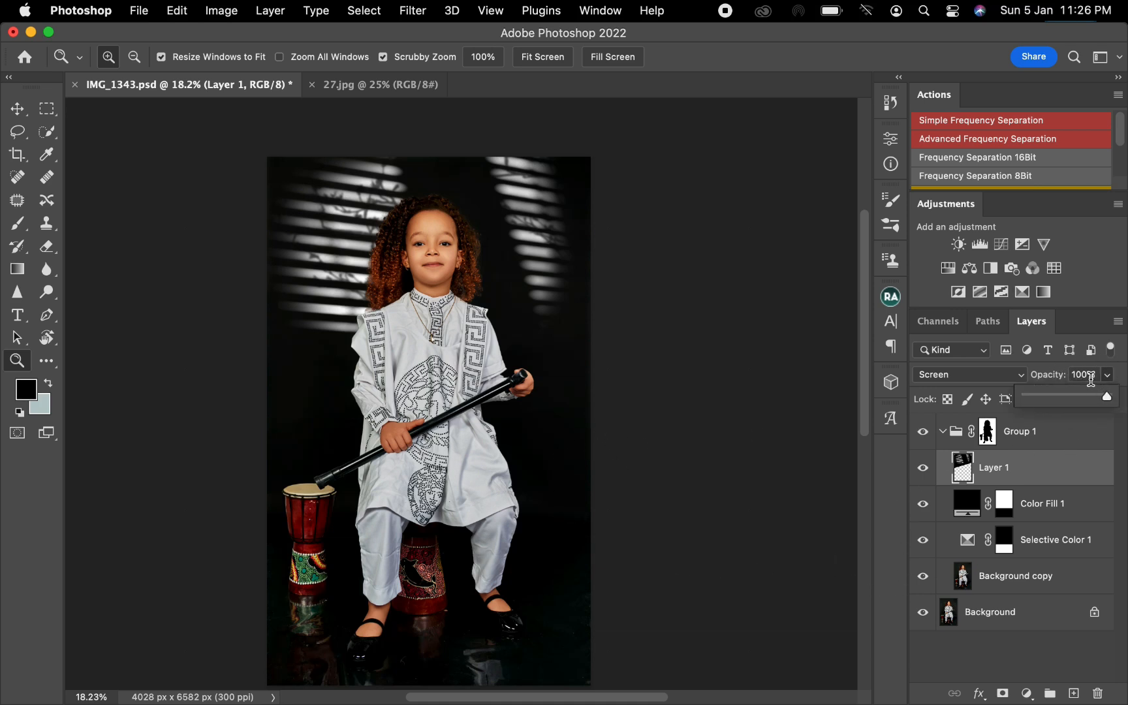
pyautogui.moveTo(1091, 398); pyautogui.dragTo(1052, 398)
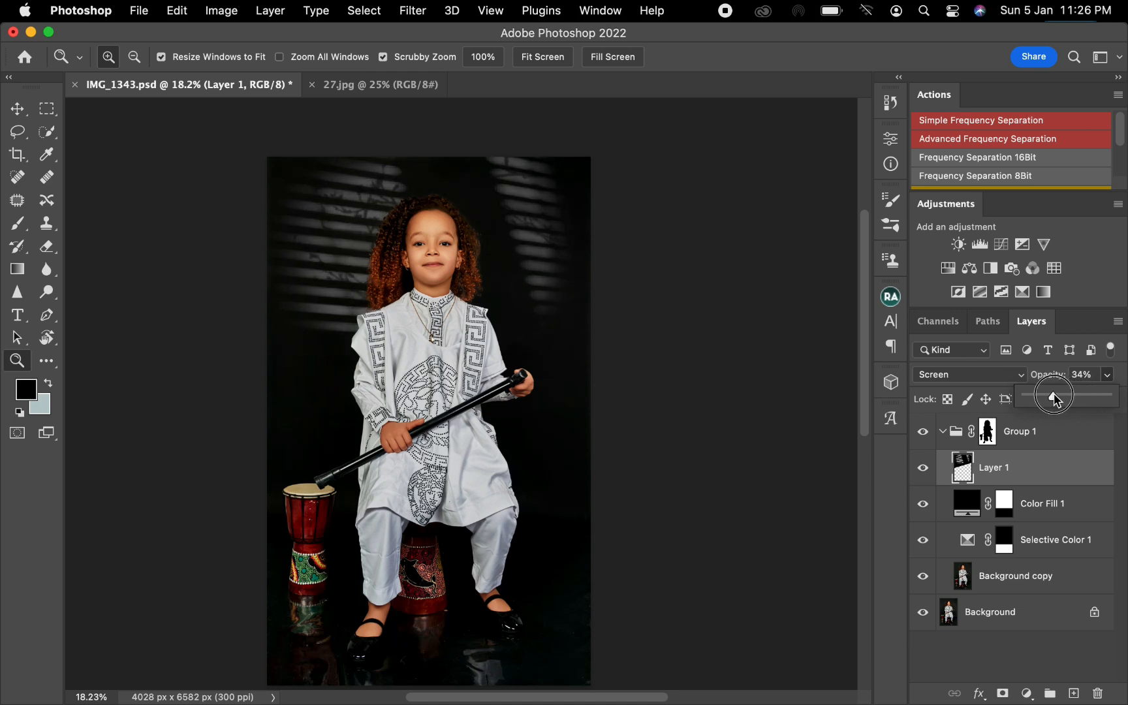
pyautogui.click(1089, 375)
pyautogui.write('30')
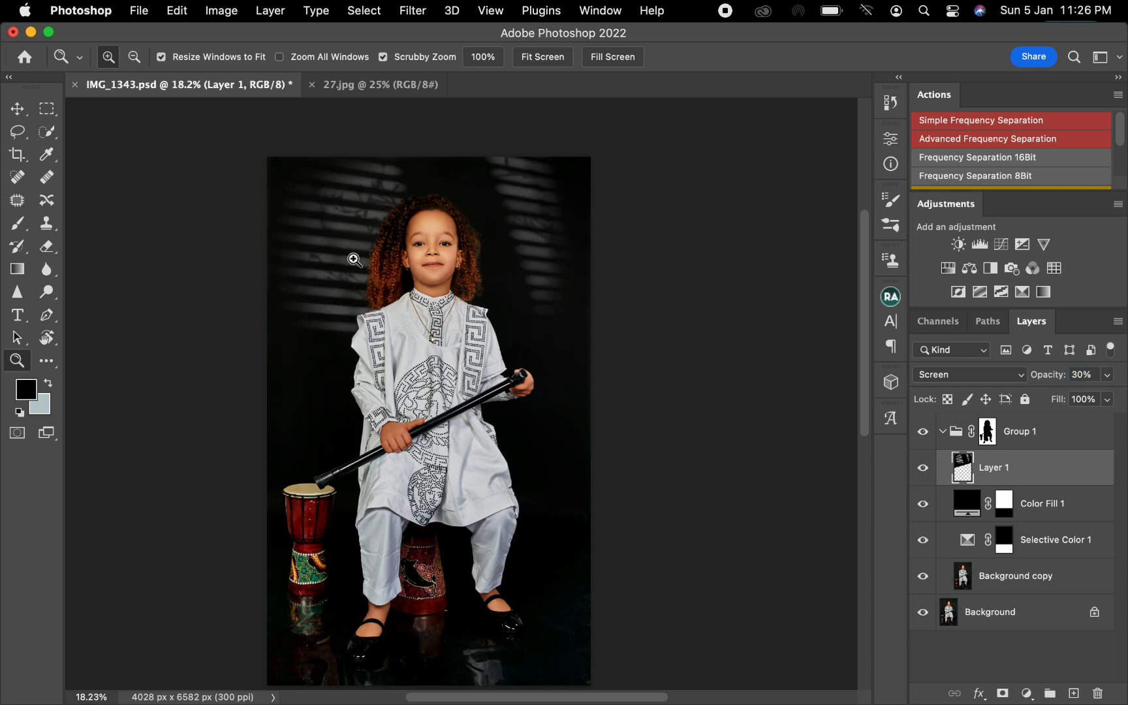
# Apply a Gaussian Blur with a 6 pixel radius to the blinds layer.
pyautogui.click(409, 15)
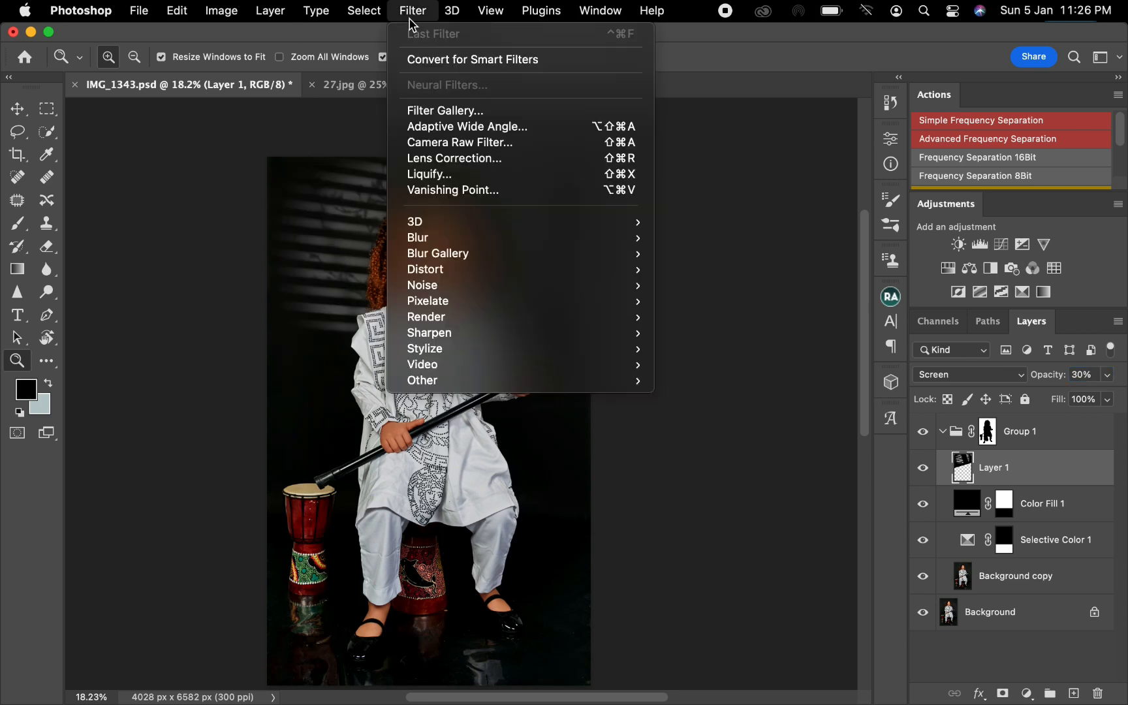
pyautogui.moveTo(449, 246)
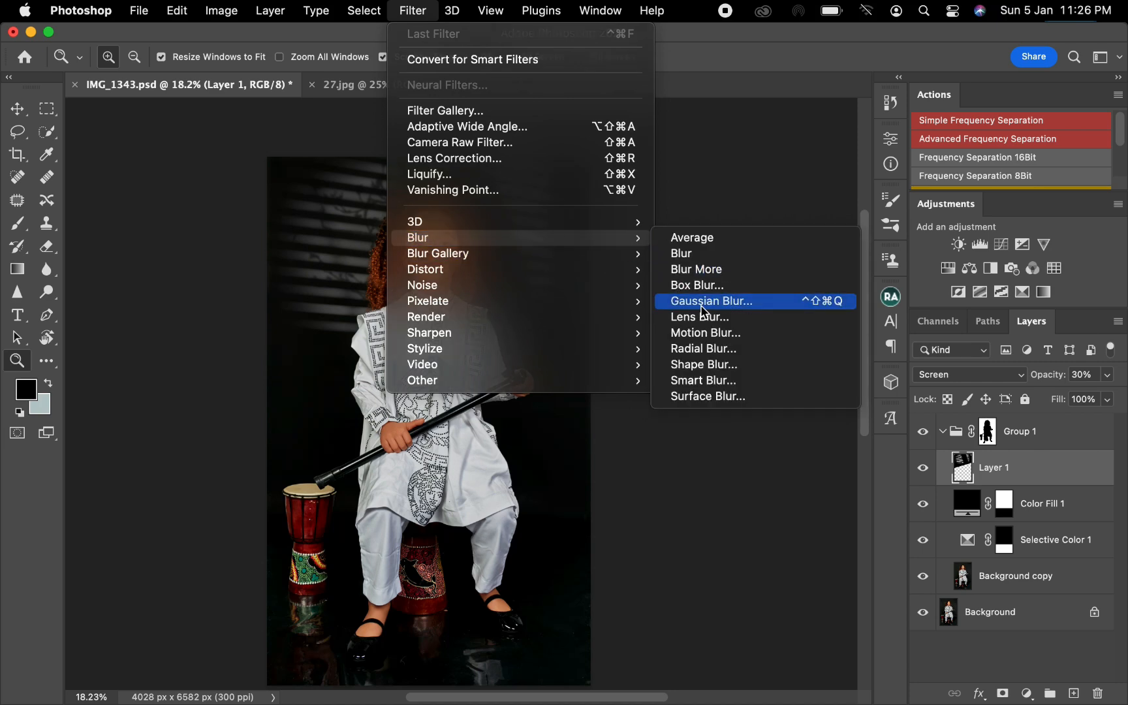
pyautogui.click(700, 303)
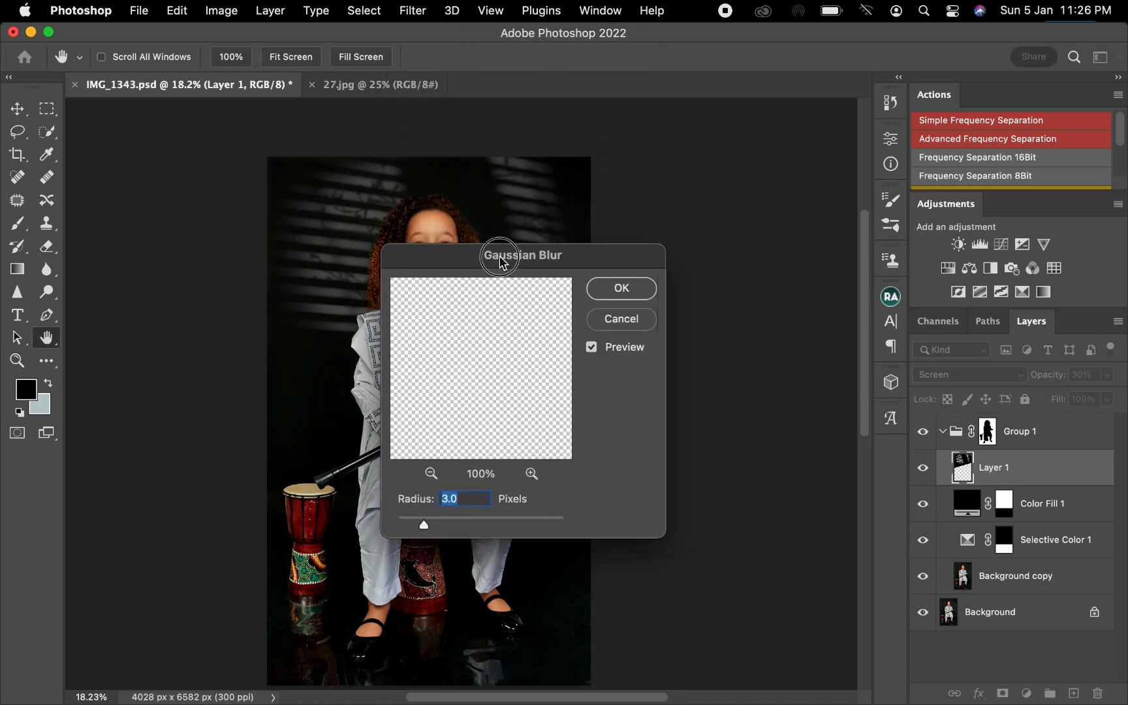
pyautogui.moveTo(492, 262); pyautogui.dragTo(592, 263)
pyautogui.write('6')
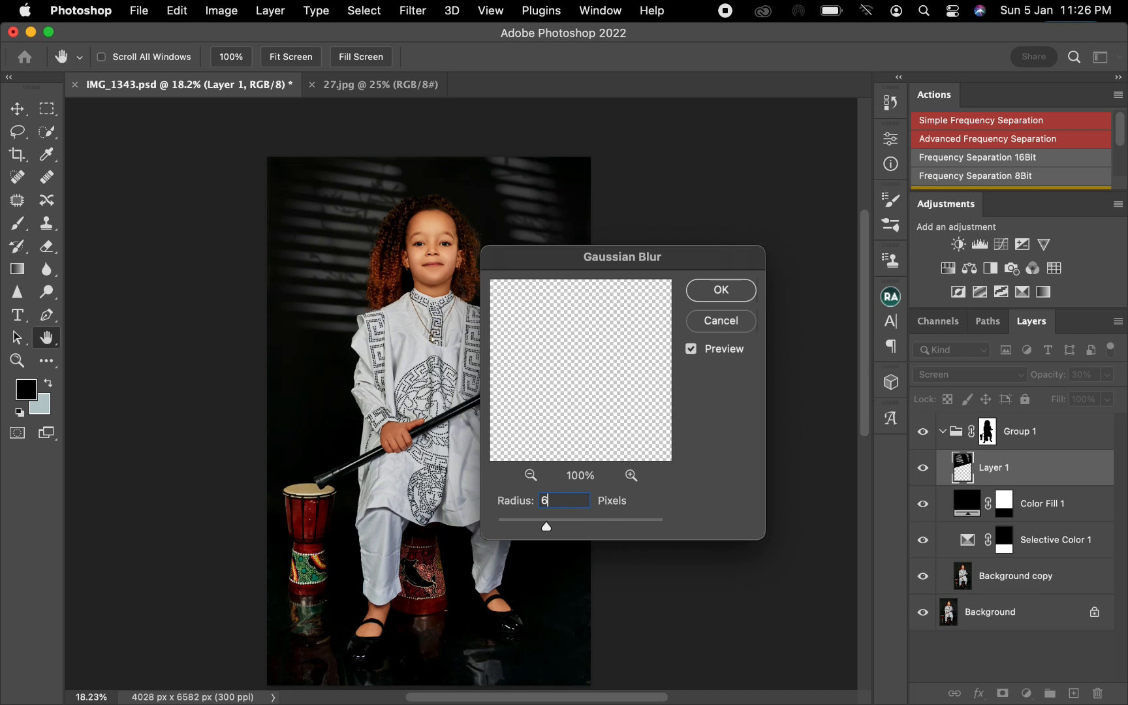
pyautogui.press('Return')
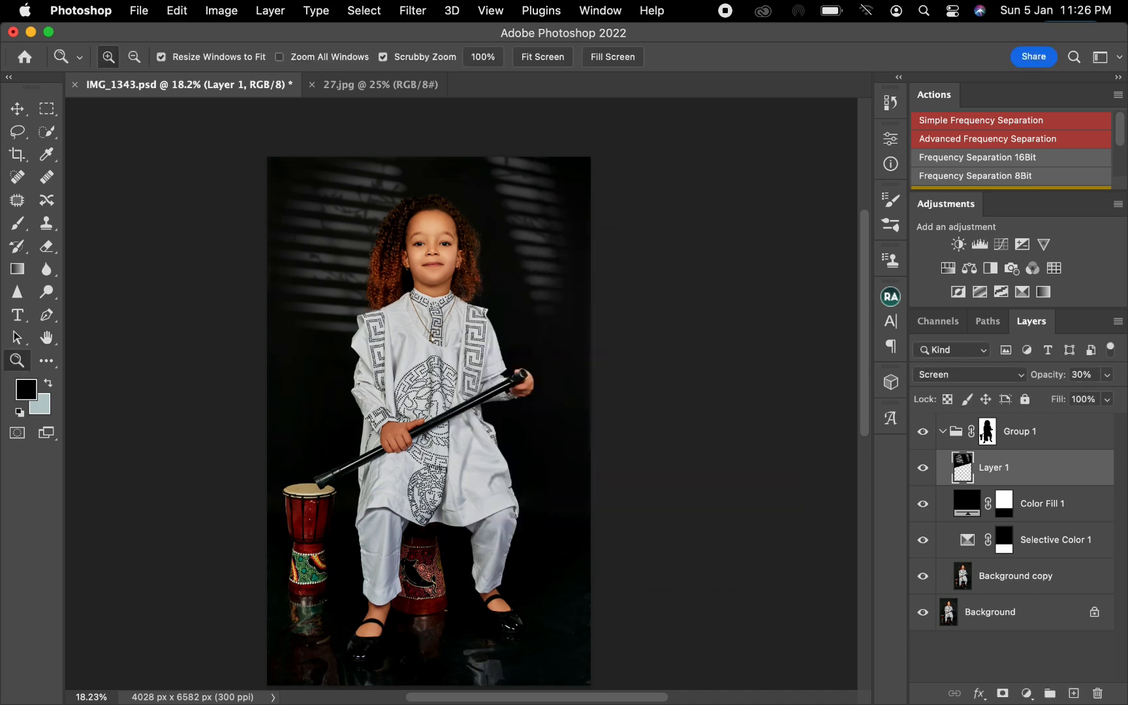
# Collapse Group 1 and toggle its visibility to compare the edited portrait with the original.
pyautogui.press('super+minus')
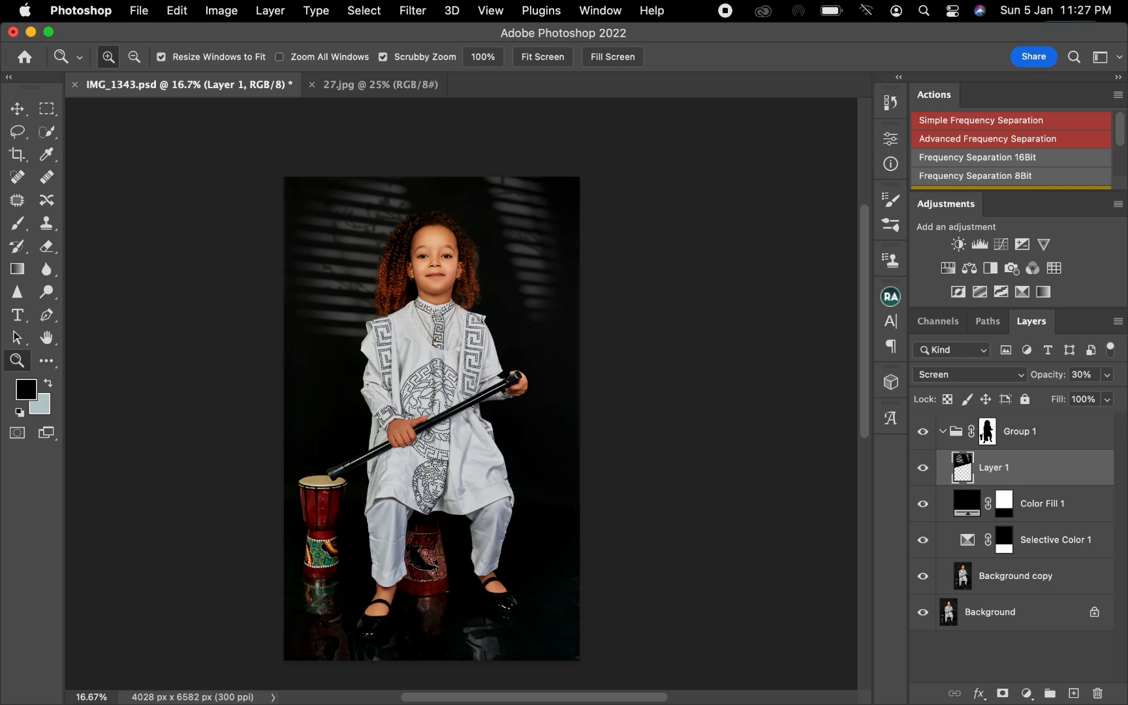
pyautogui.click(943, 431)
pyautogui.click(923, 431)
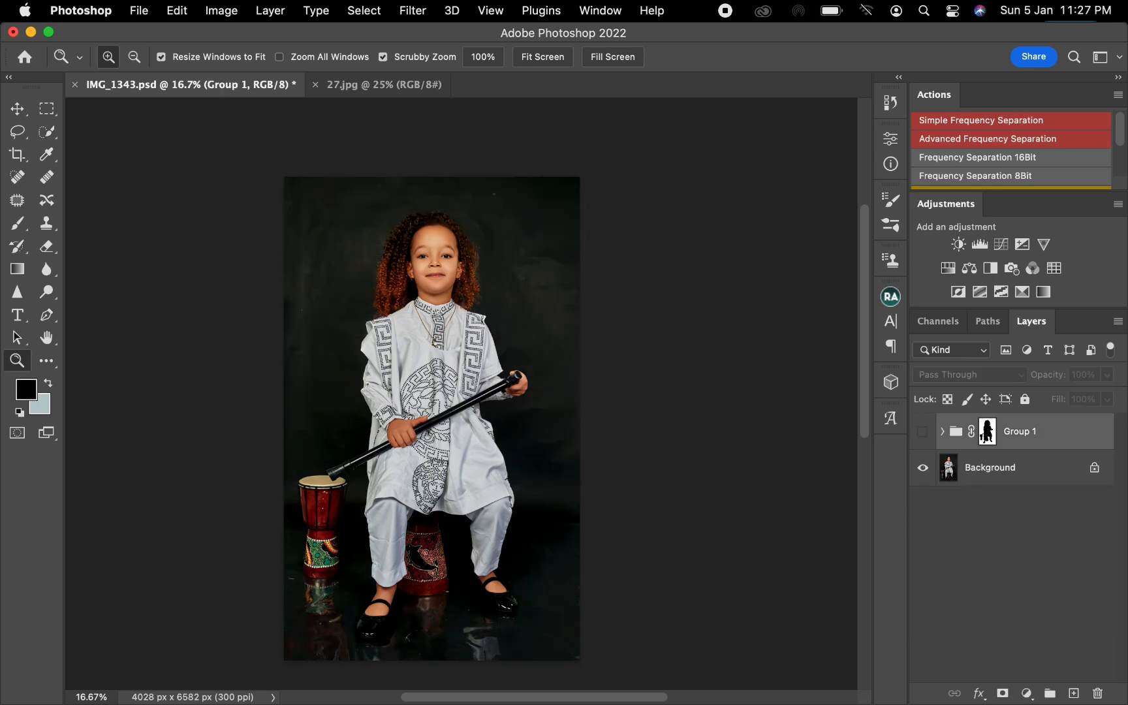
pyautogui.click(923, 432)
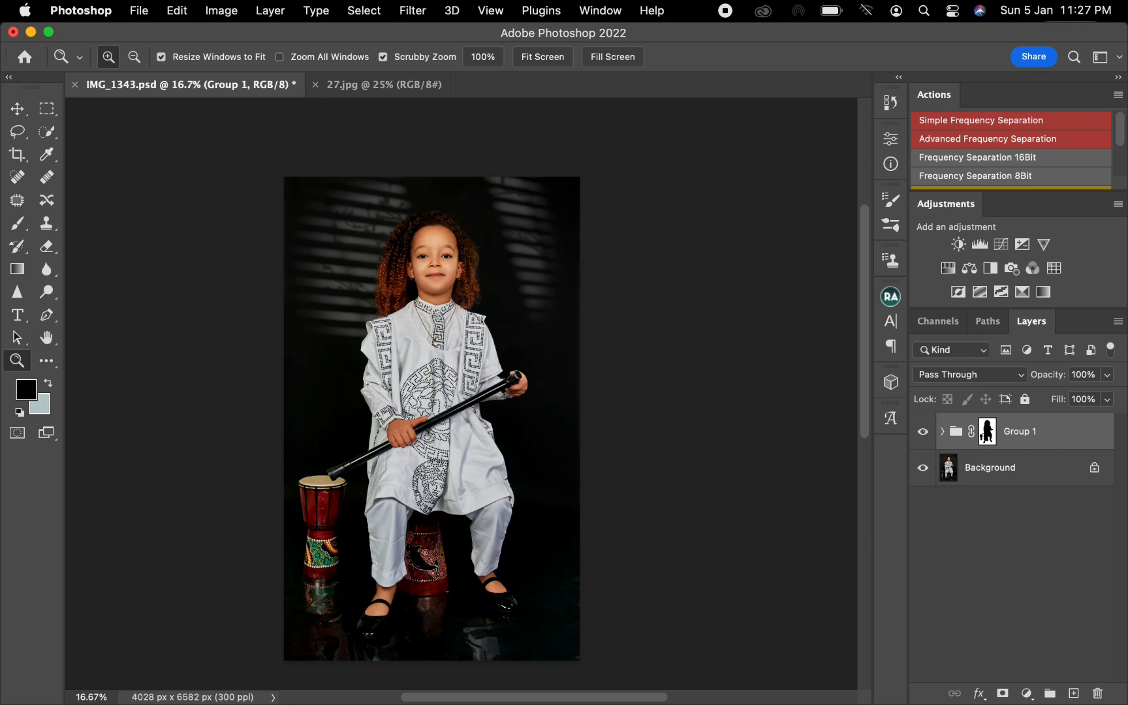
pyautogui.click(922, 432)
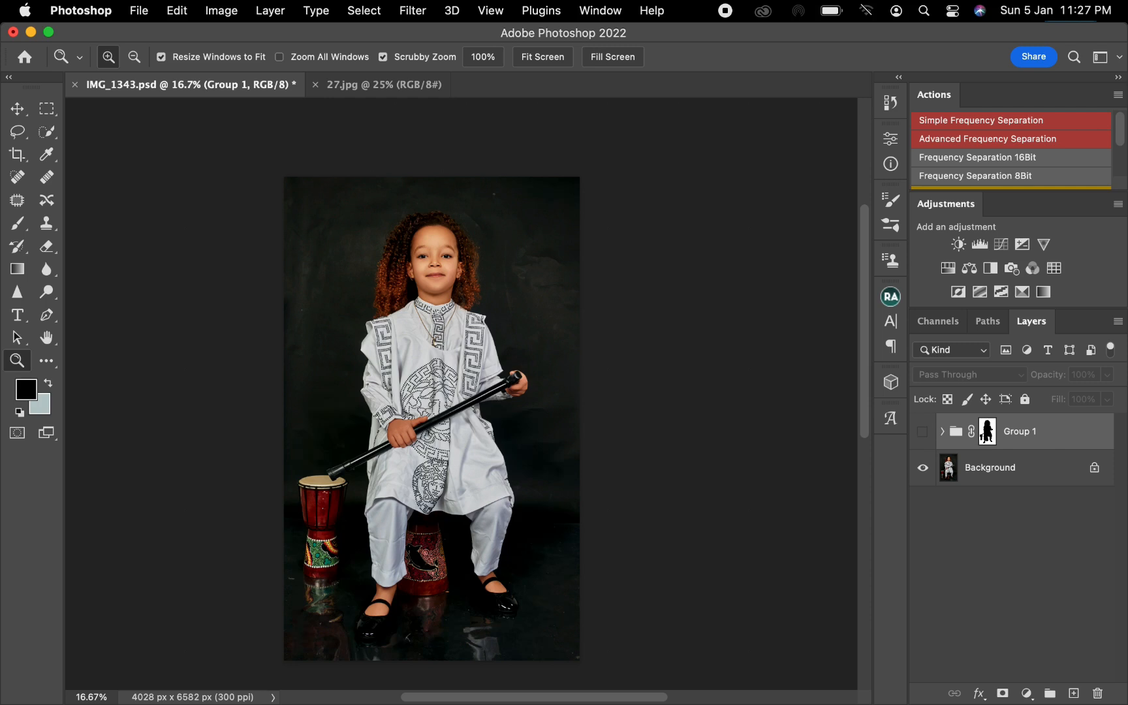
pyautogui.click(922, 432)
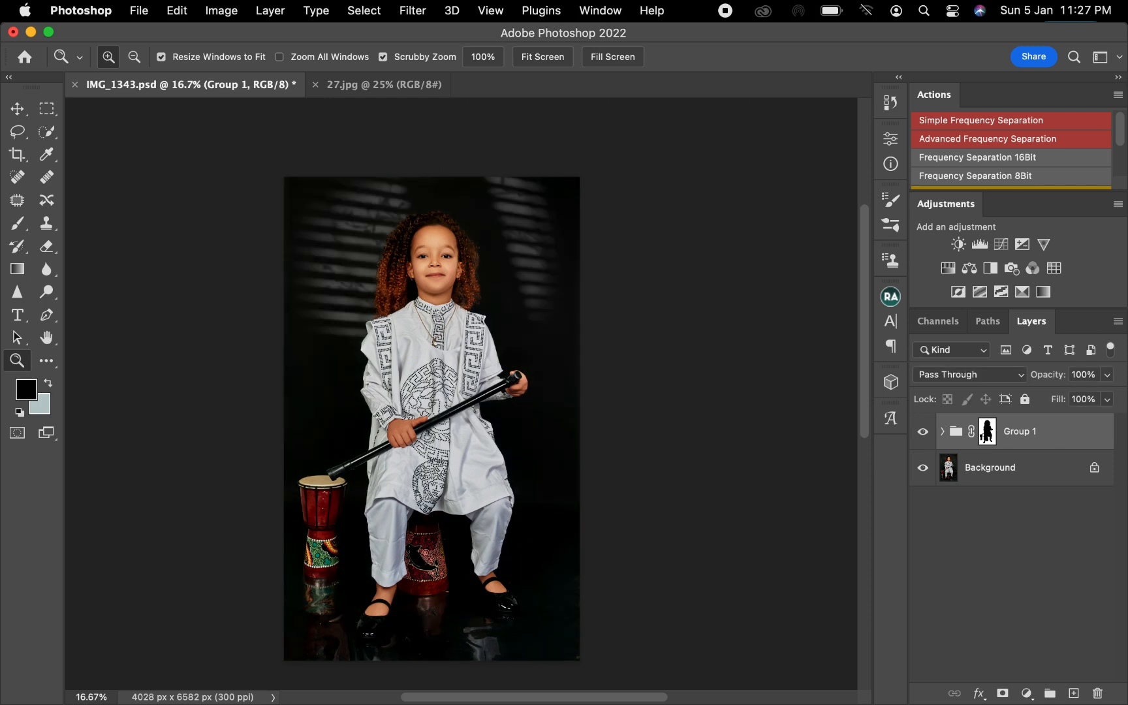